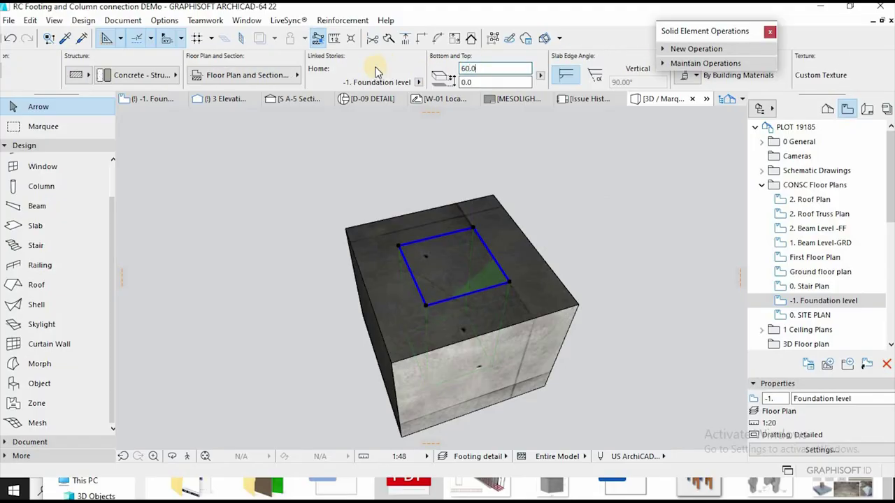
Subtract the cutting slab from the footing cube to cut a square pocket in its top
left_click_drag(711, 35, 652, 152)
left_click(622, 167)
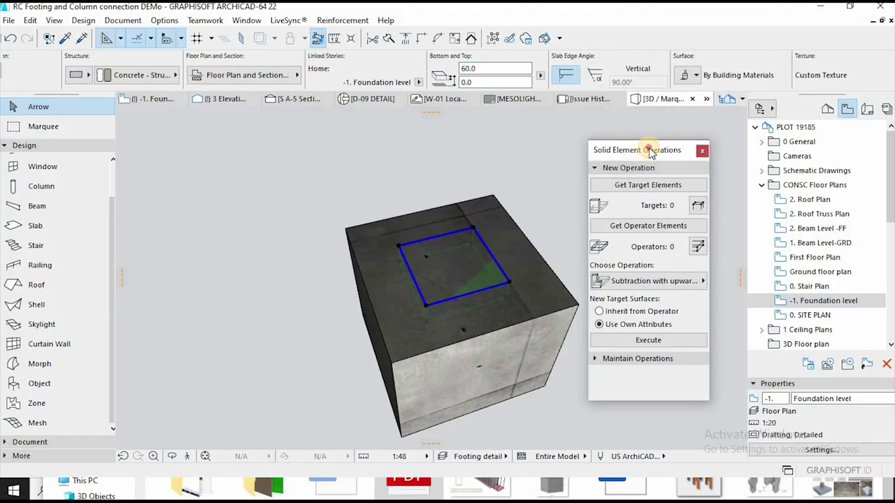
left_click(559, 301)
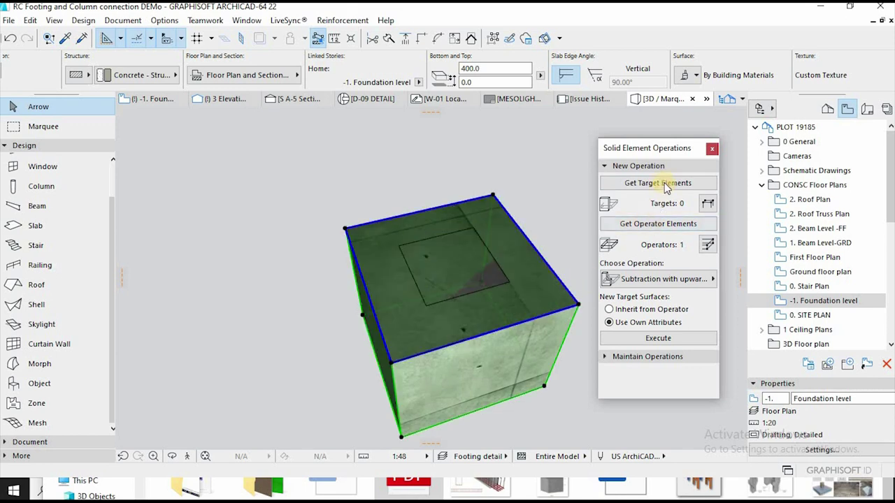
left_click(657, 338)
Move the cutting slab to the Hidden layer
left_click(466, 273)
left_click(183, 75)
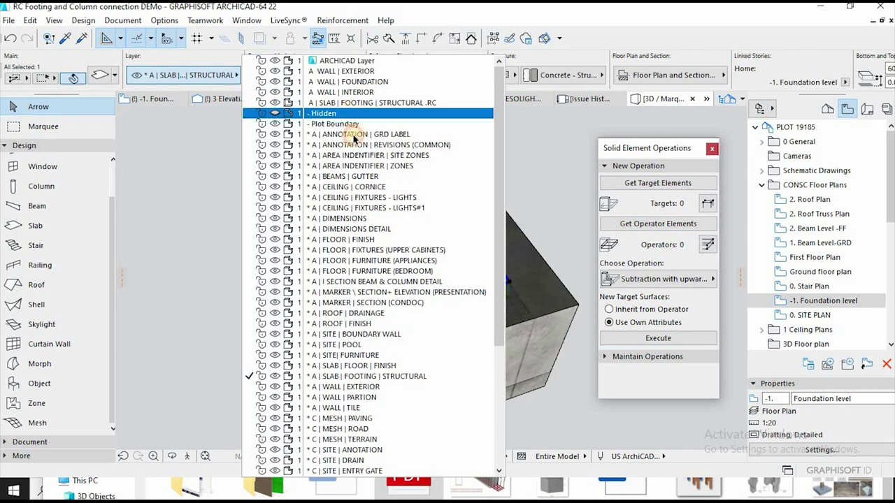
left_click(323, 113)
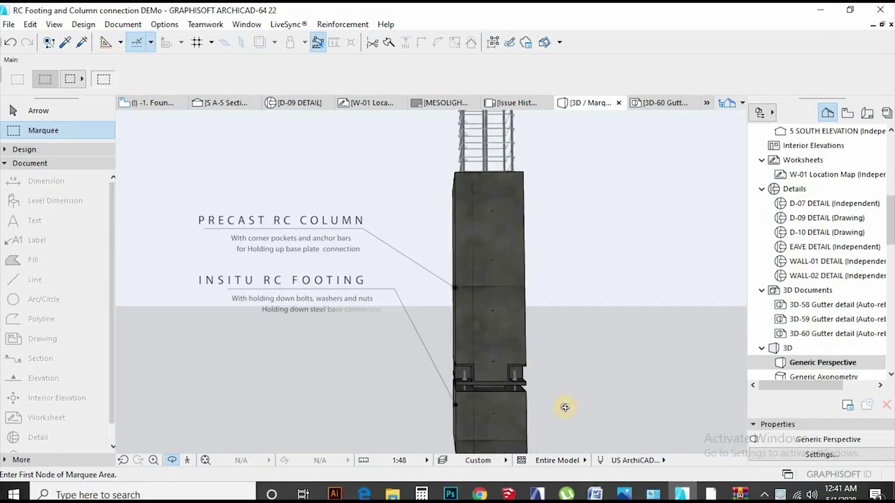
Orbit the 3D view to inspect the column, footing blocks, base plates and rebar cages from several sides
middle_click_drag(564, 407, 328, 413, "shift")
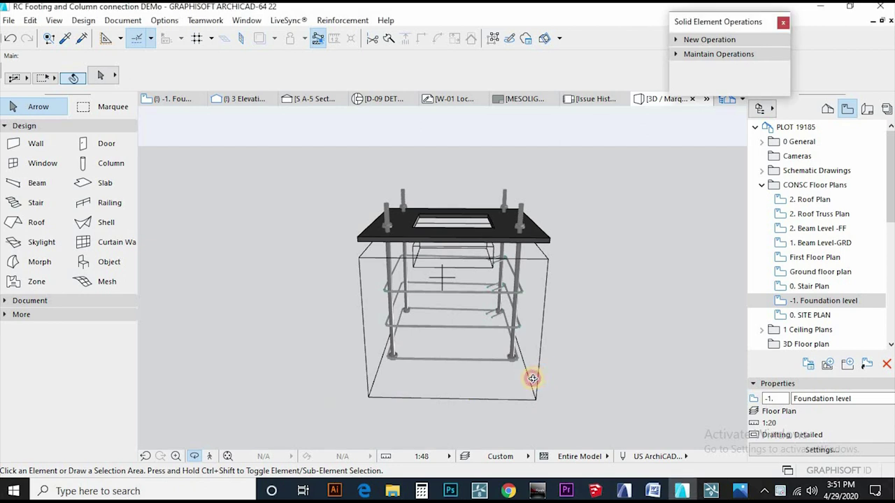
middle_click_drag(470, 355, 368, 367, "shift")
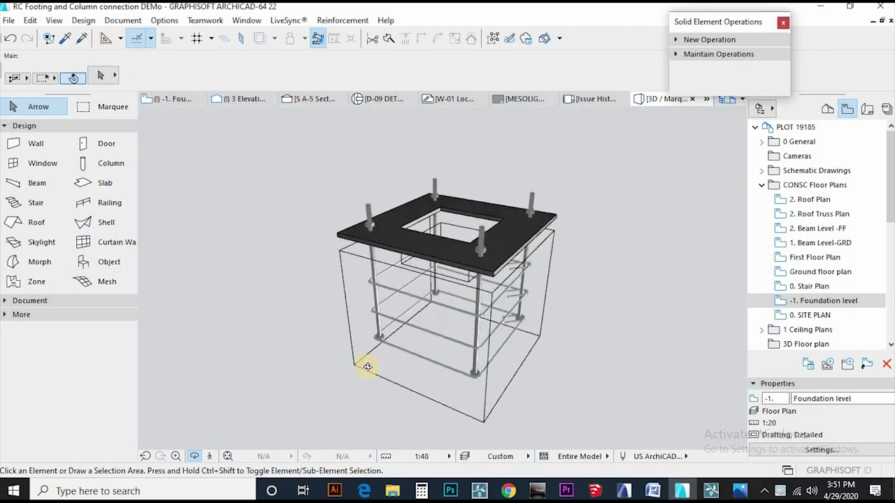
middle_click_drag(272, 352, 166, 350, "shift")
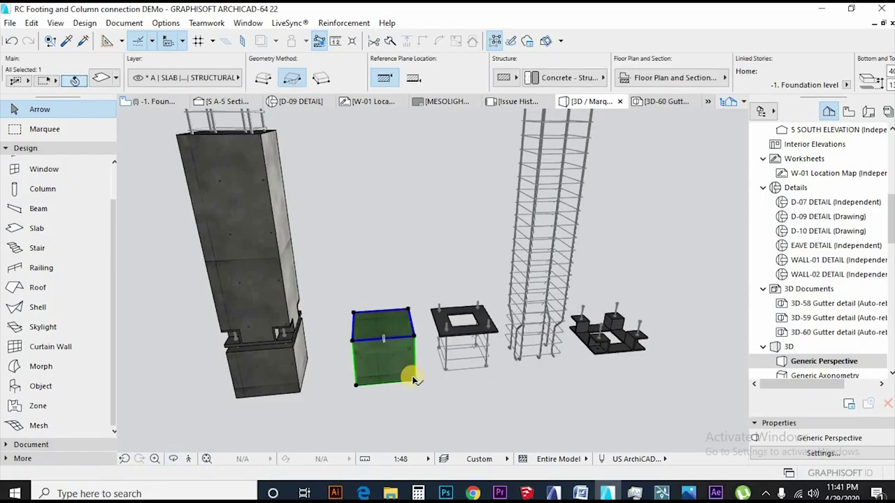
Place a dragged copy of the footing block on top of the original
key("ctrl+d")
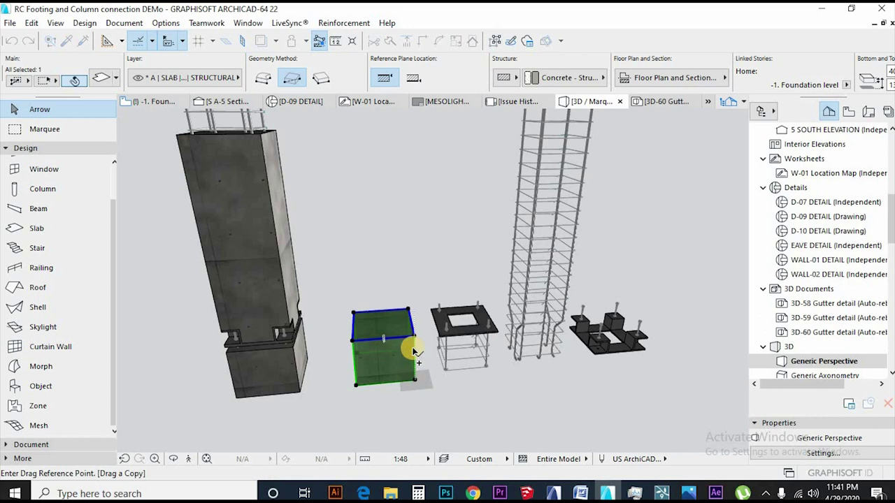
left_click(414, 352)
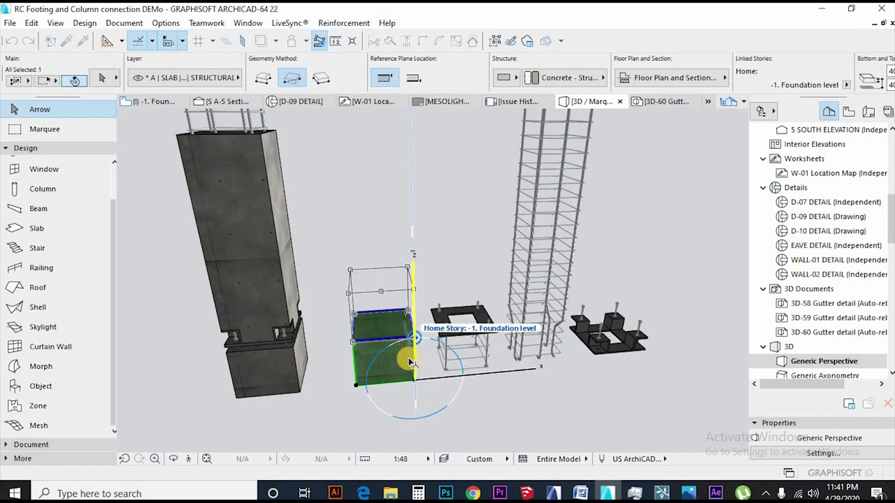
left_click(408, 355)
Offset the copy inward into a small square slab and lower its top to 13.7
left_click(410, 285)
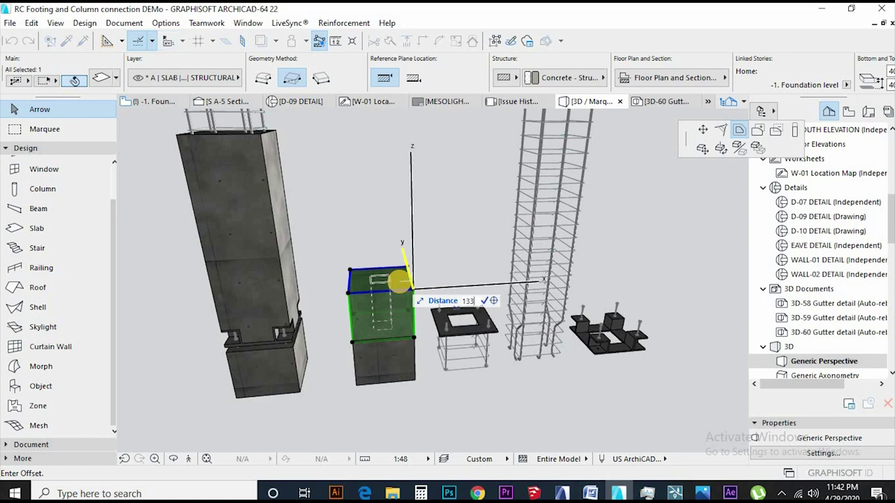
left_click(406, 259)
scroll(466, 79, "right", 6)
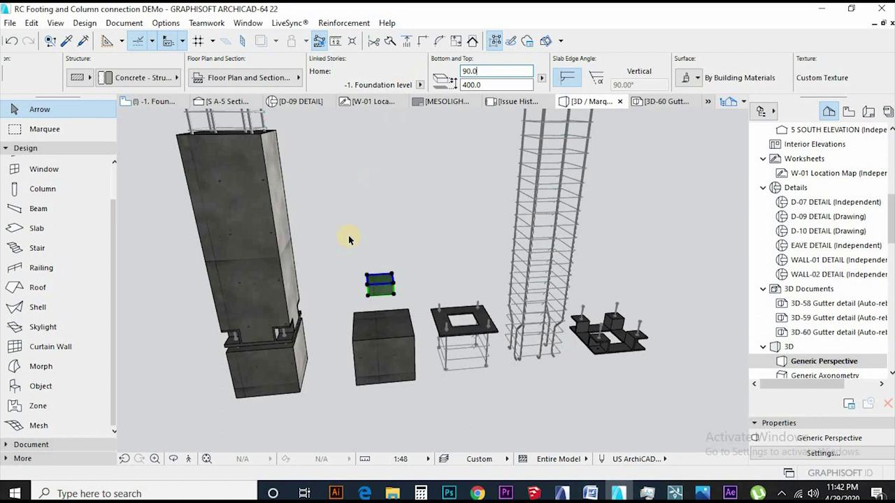
left_click(396, 299)
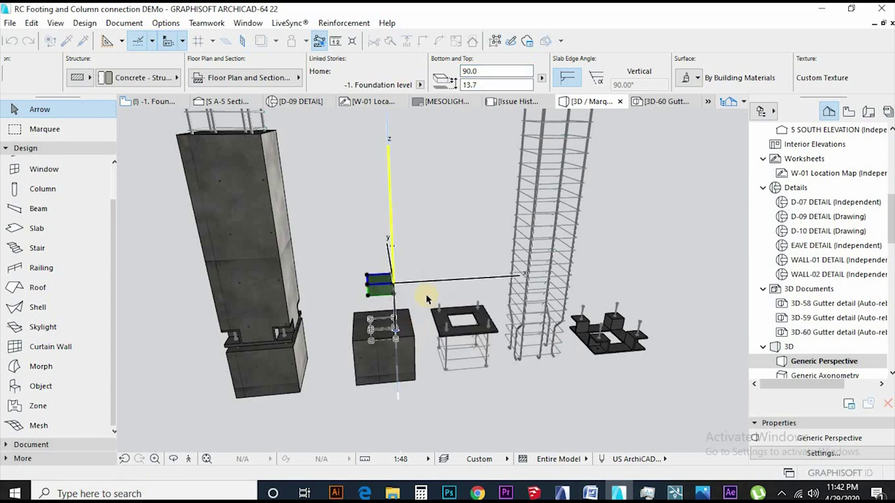
left_click(383, 318)
scroll(413, 201, "up", 3)
Subtract the small slab from the footing block using subtraction with upward extrusion
right_click(413, 201)
mouse_move(559, 382)
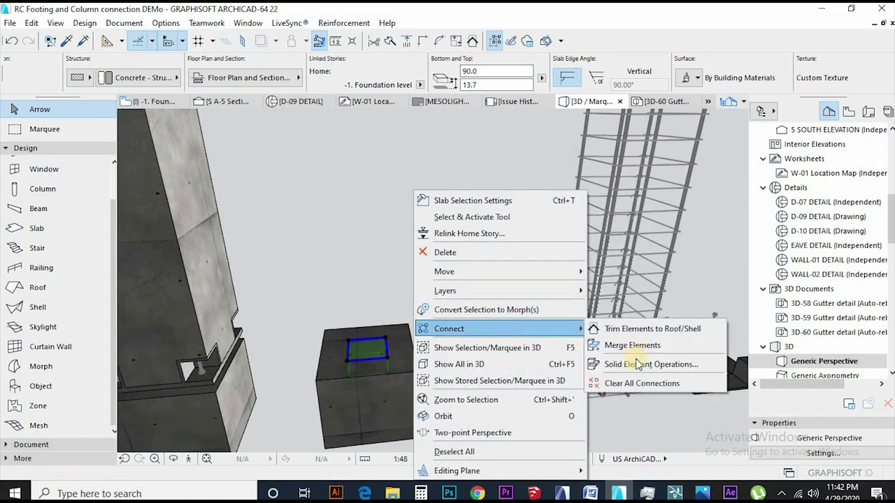
left_click(635, 360)
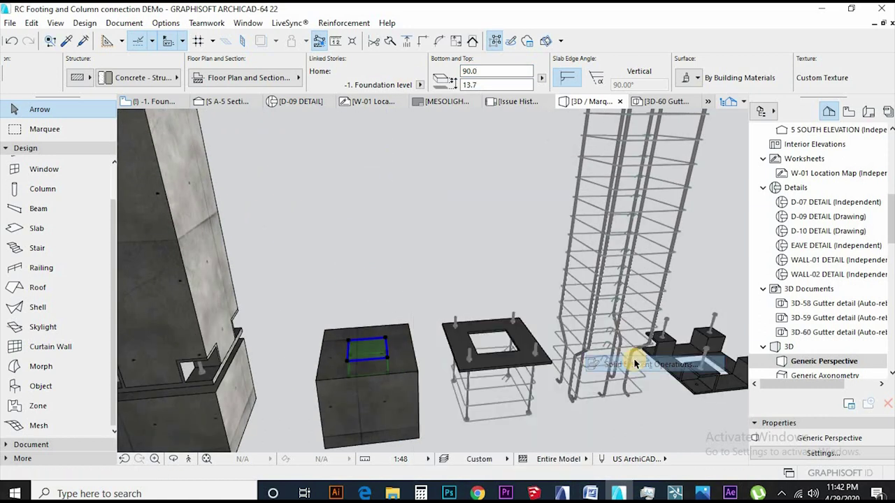
left_click(411, 358)
left_click(601, 252)
left_click(661, 255)
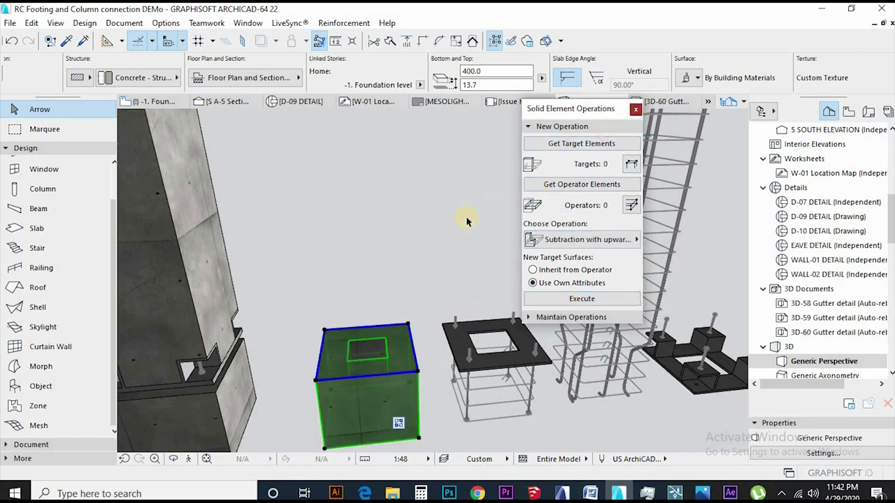
left_click(634, 109)
Move the small cutting slab to the Hidden layer
left_click(364, 347)
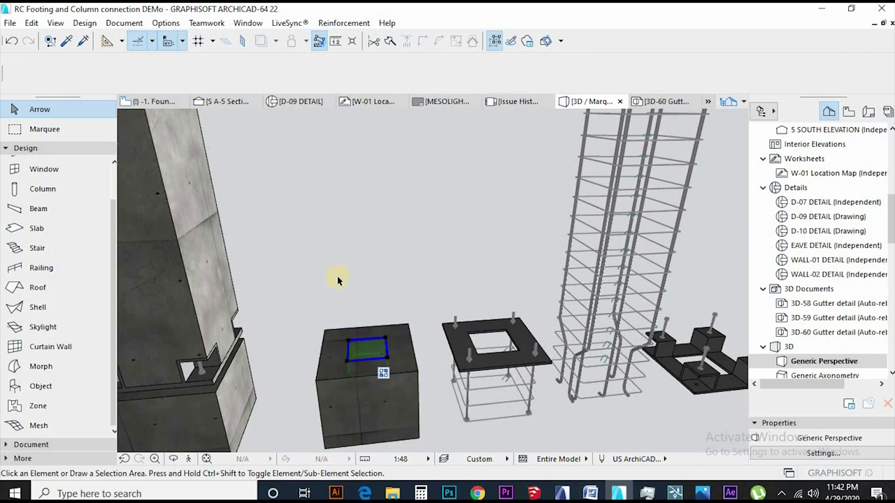
left_click(216, 77)
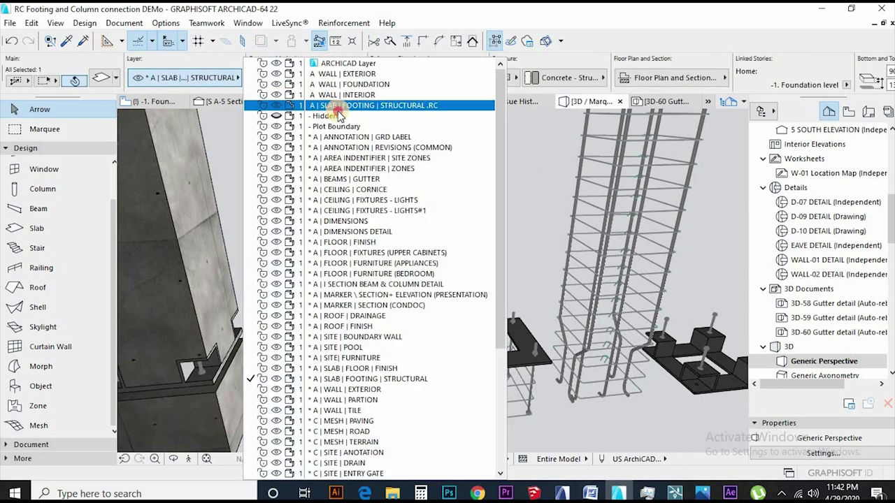
left_click(406, 214)
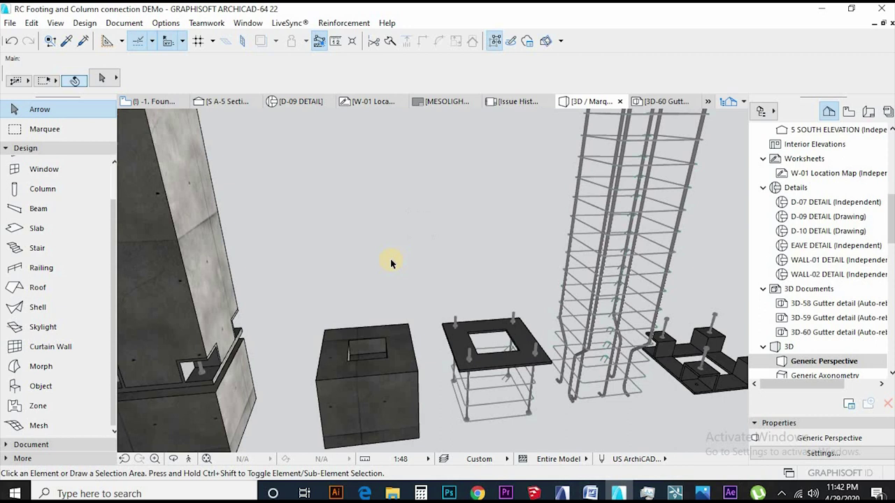
Orbit the 3D view around the footing, rebar cage and base plate to corner and top views
middle_click_drag(383, 344, 345, 366, "shift")
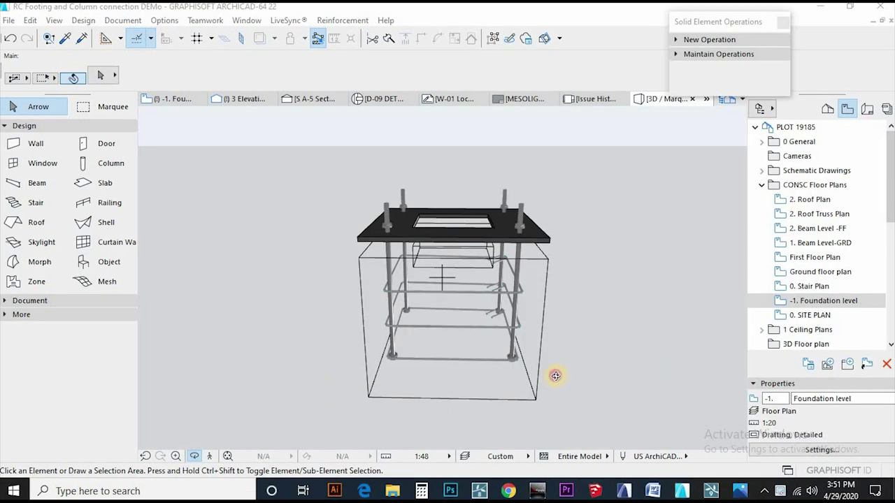
middle_click_drag(508, 353, 182, 351, "shift")
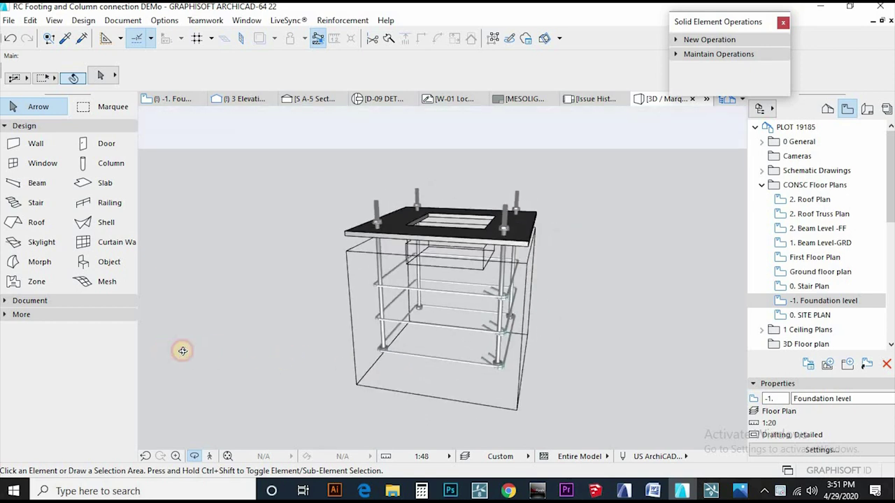
middle_click_drag(460, 314, 144, 333, "shift")
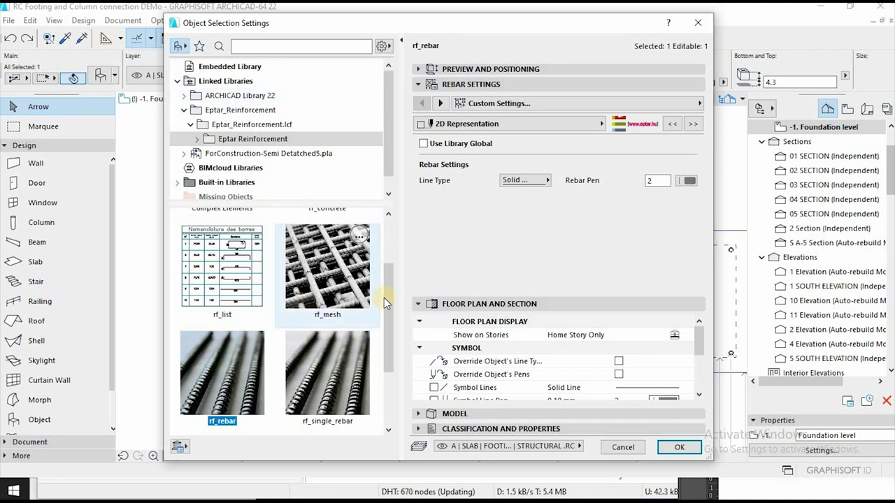
Browse the Eptar Reinforcement library and choose the rf_single_rebar object
scroll(388, 270, "up", 2)
left_click(389, 255)
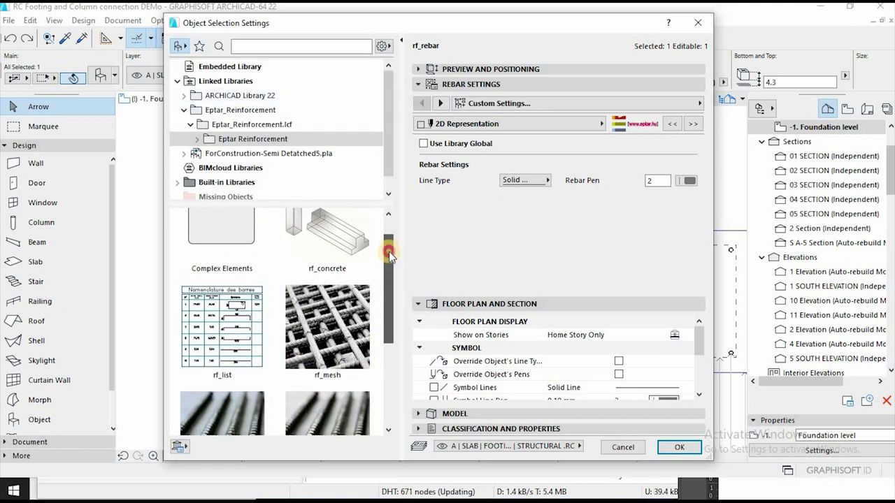
left_click_drag(390, 255, 390, 241)
double_click(265, 143)
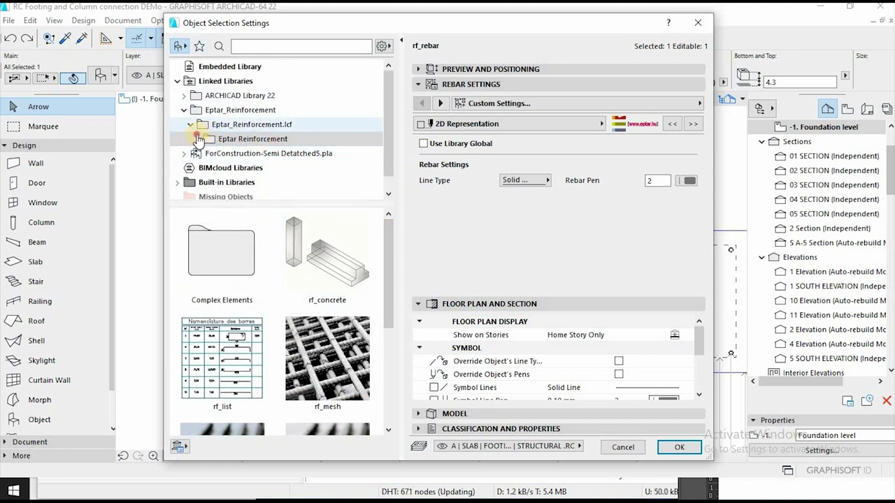
left_click(240, 155)
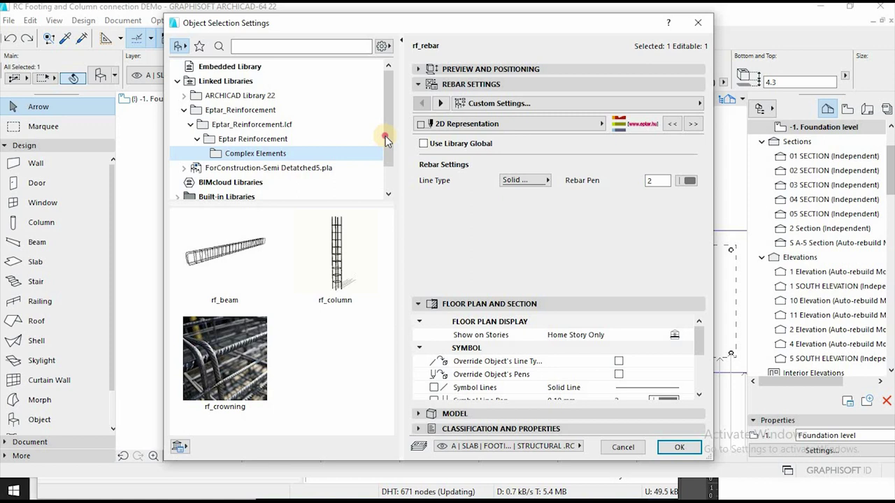
scroll(385, 140, "down", 1)
left_click(290, 129)
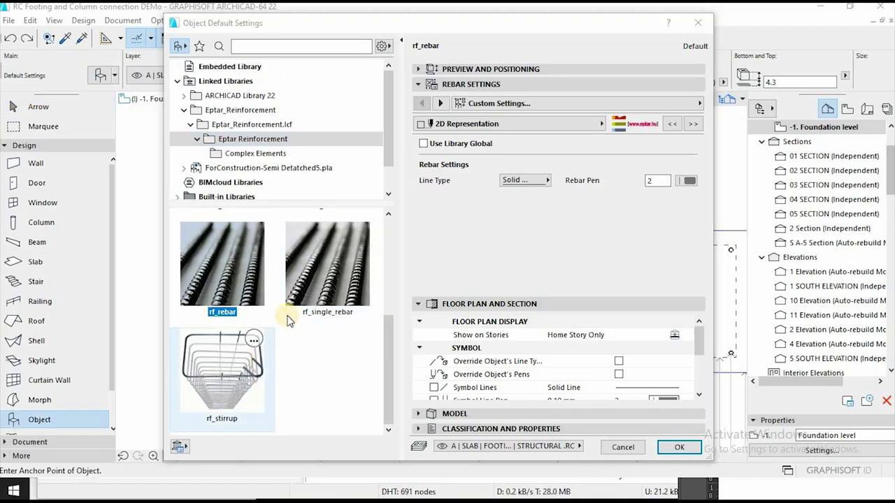
left_click(320, 290)
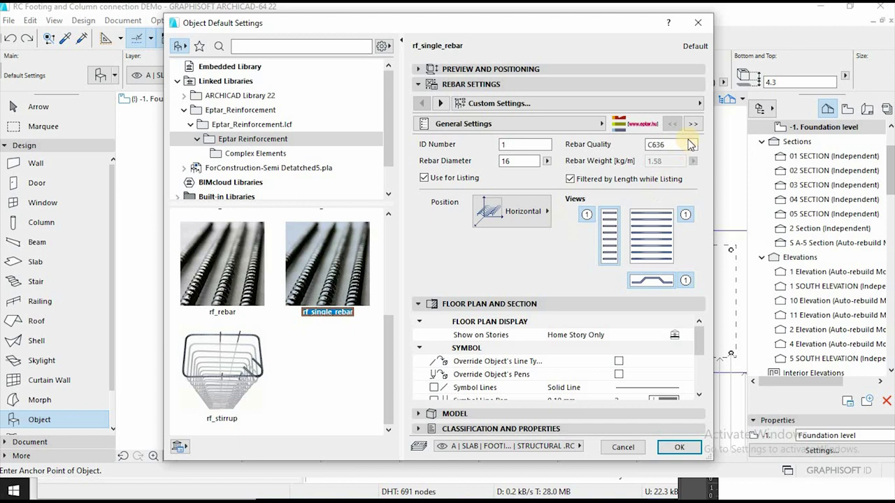
Review the rebar position, settings and view pages, ending on the geometry settings
left_click(534, 204)
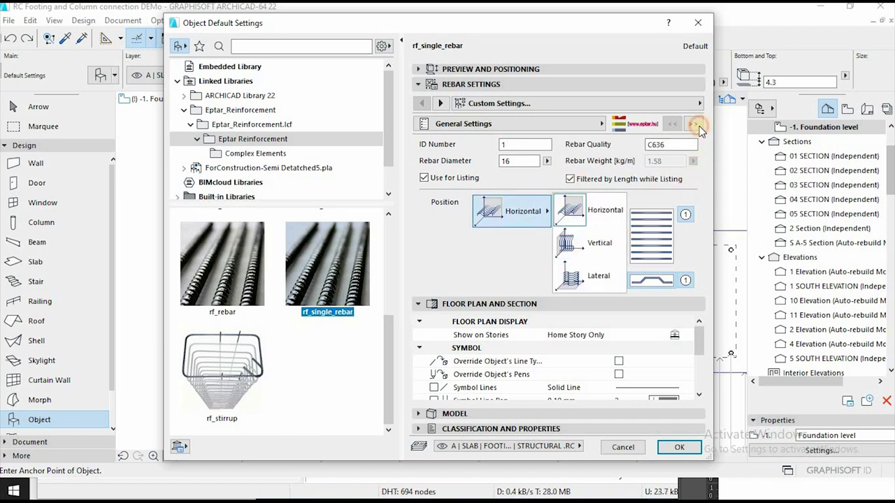
left_click(699, 128)
left_click(700, 128)
left_click(700, 128)
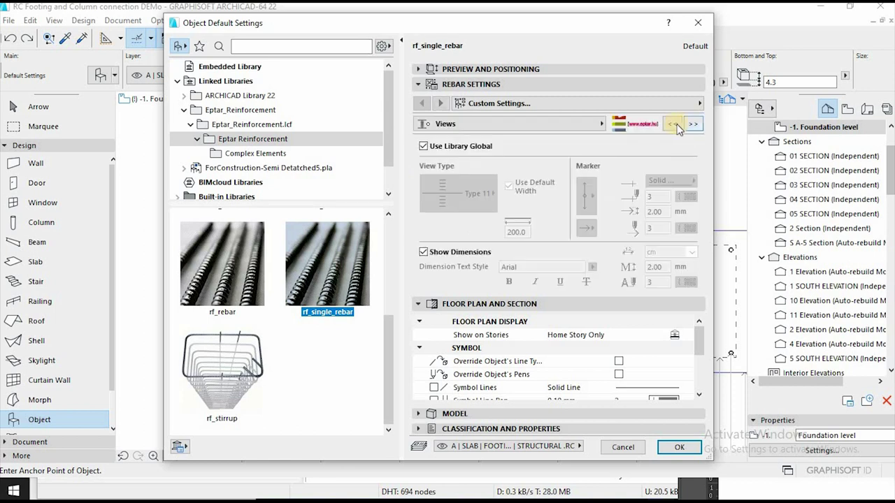
left_click(673, 124)
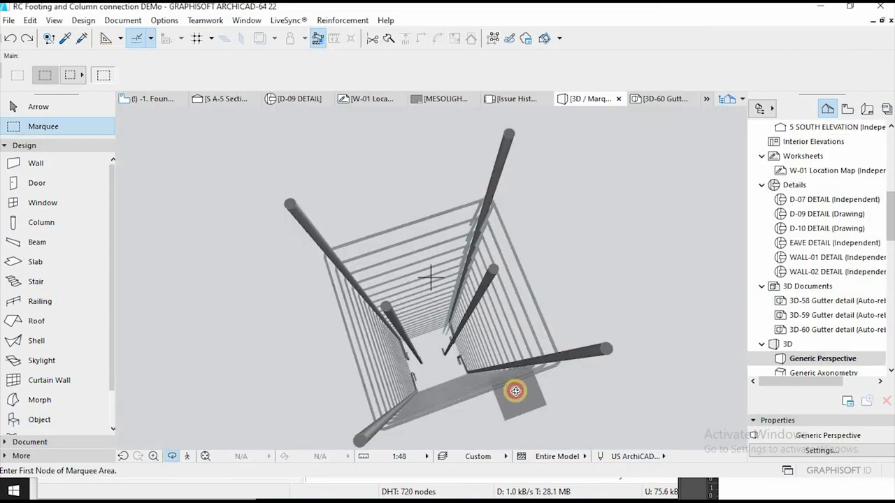
Orbit the rebar cage and open the rf_stirrup Object Default Settings on the floor plan
left_click_drag(512, 391, 457, 397)
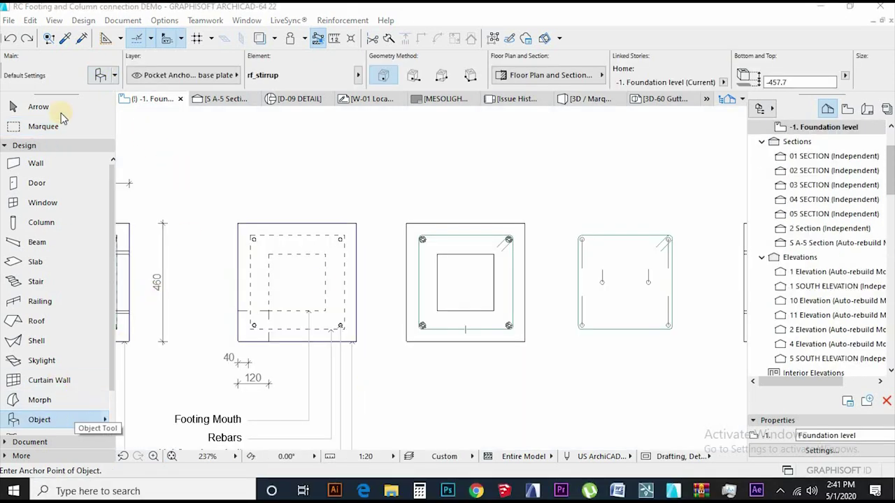
left_click(99, 75)
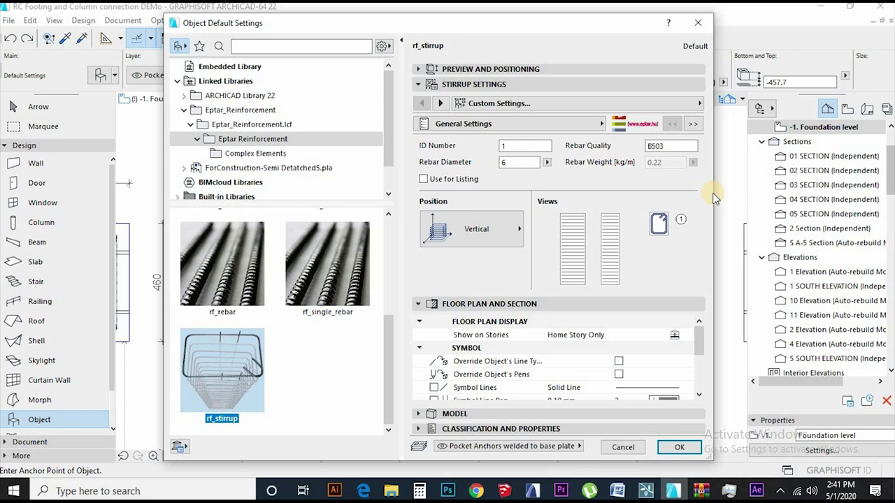
Base stirrup placement on distance and number: 3 stirrups at 100.0 spacing, and confirm
left_click(692, 124)
left_click(693, 124)
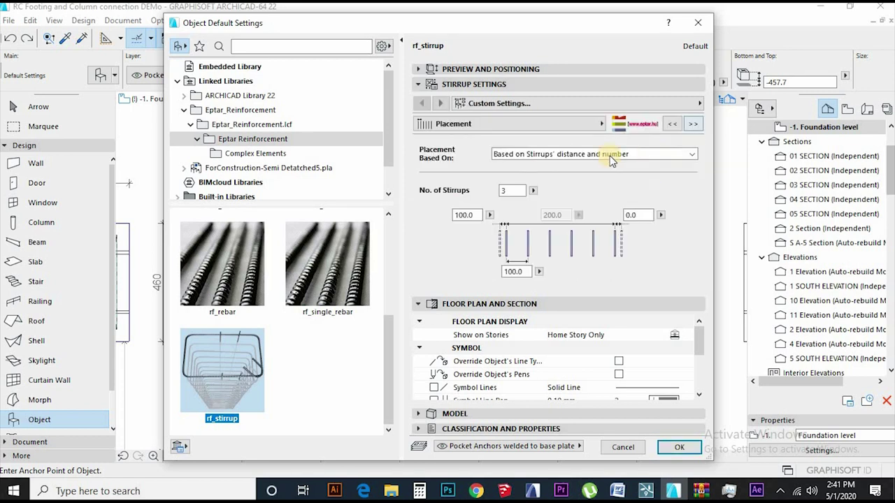
left_click(651, 152)
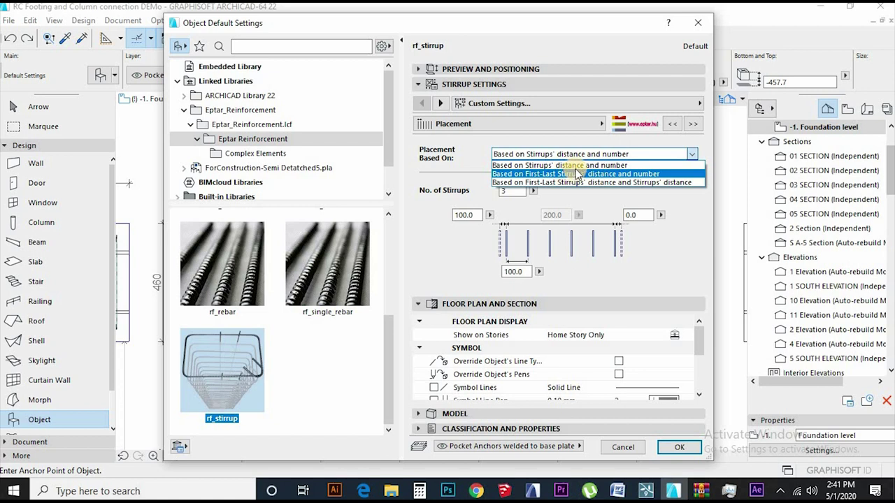
left_click(573, 166)
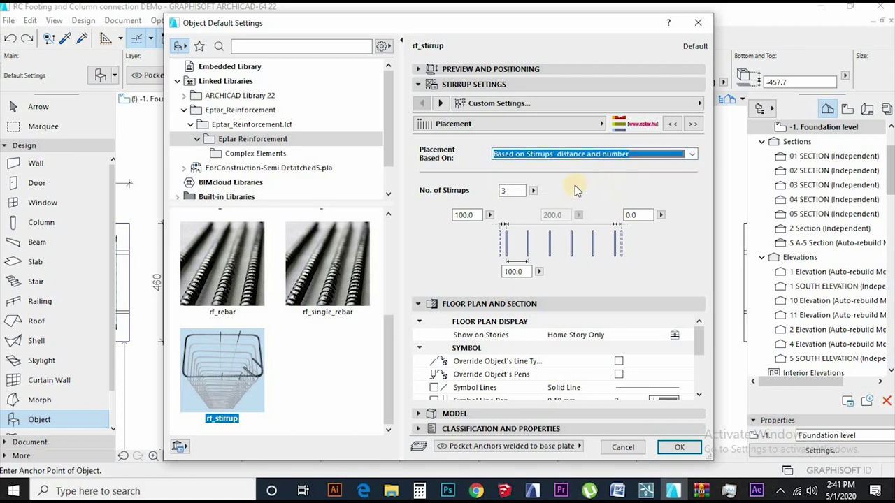
left_click(521, 189)
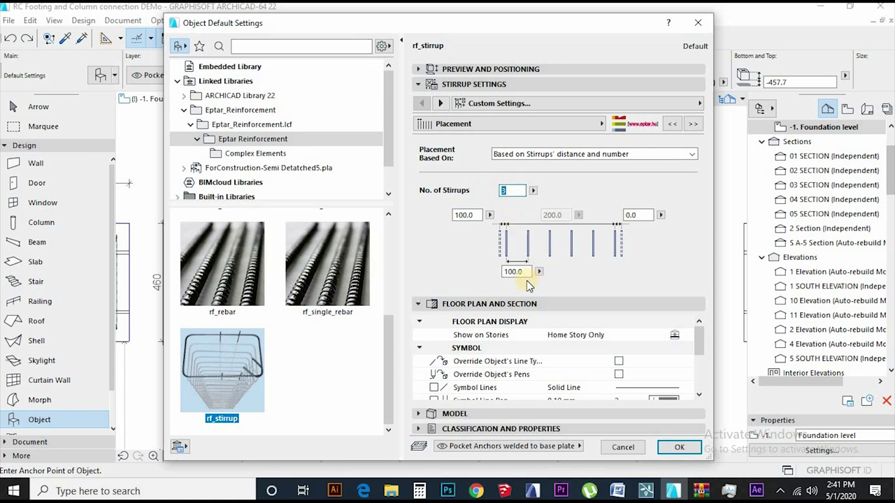
left_click(503, 271)
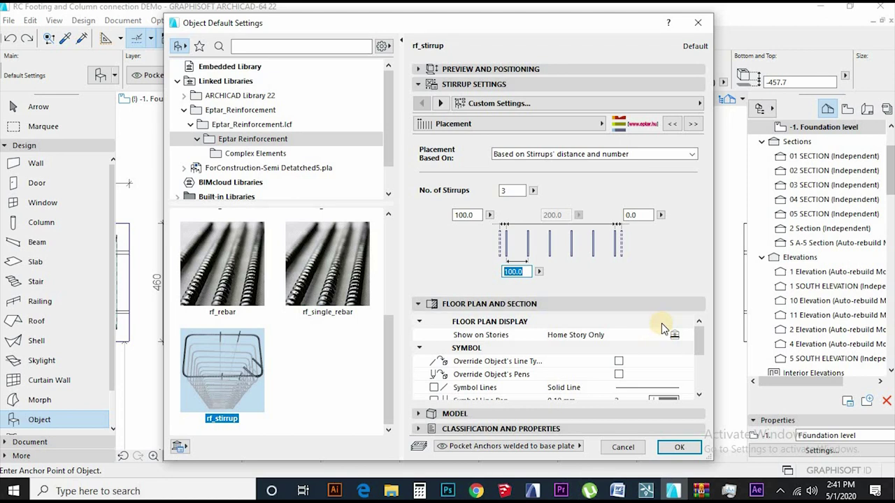
left_click(678, 448)
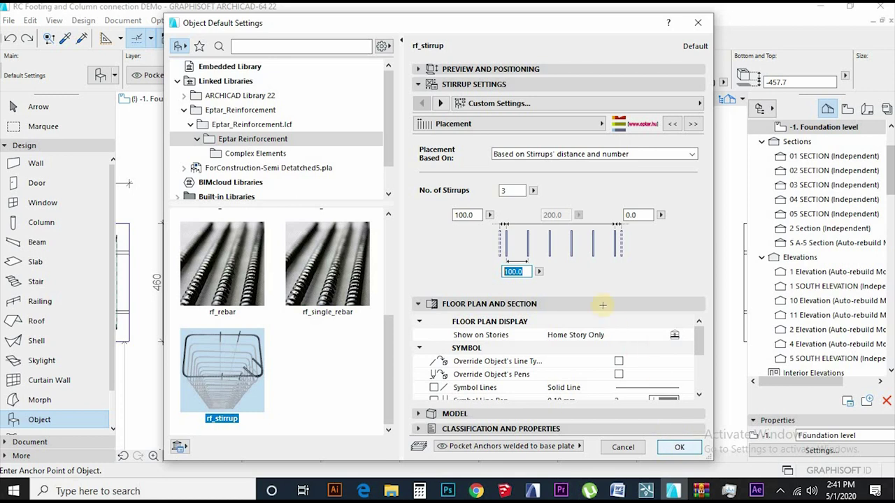
Marquee the lower stirrup square and view the three stacked stirrups in 3D from above and edge-on
scroll(631, 283, "down", 2)
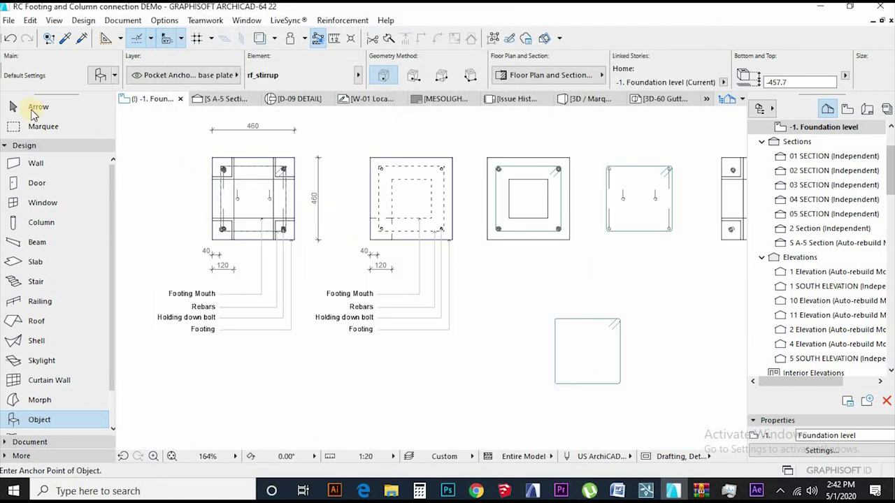
key("m")
left_click(510, 291)
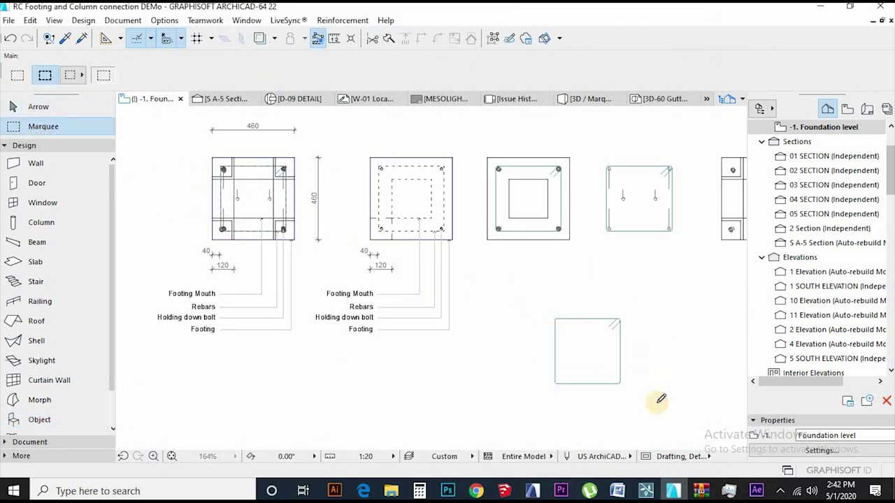
left_click(655, 406)
key("F5")
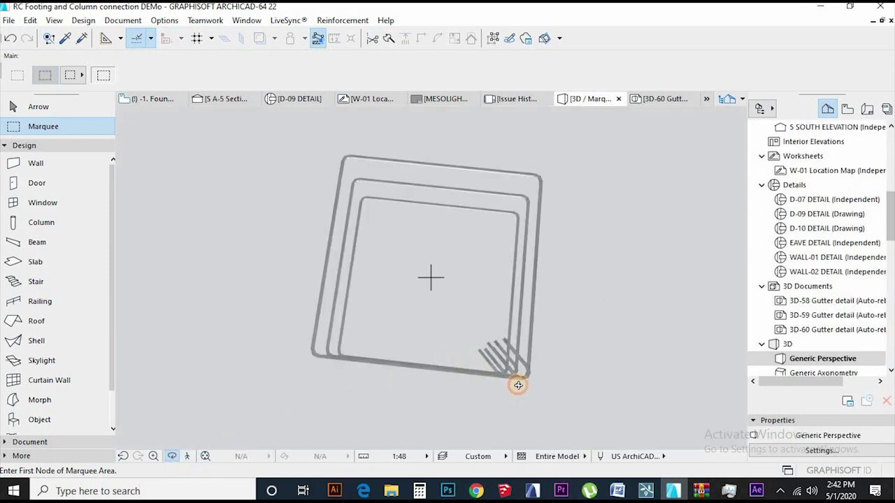
middle_click_drag(518, 386, 450, 300, "shift")
middle_click_drag(545, 305, 468, 294, "shift")
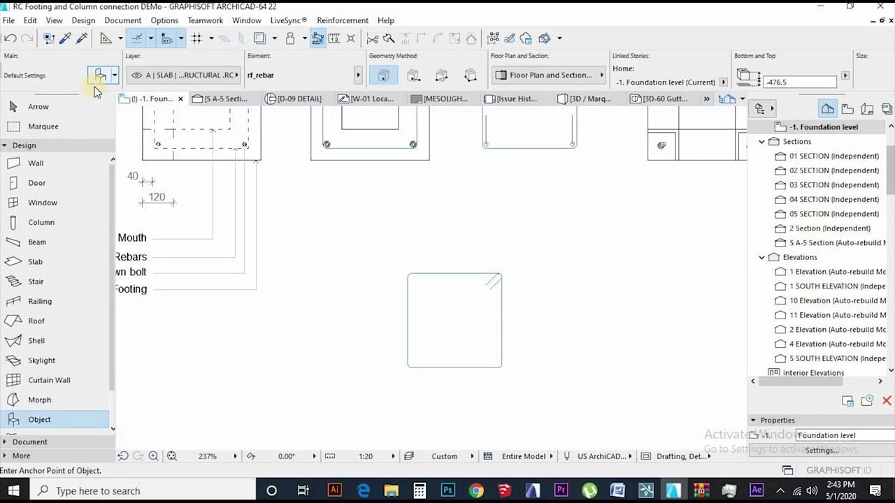
Set the rf_rebar defaults to a straight Normal bar of diameter 16 and confirm
left_click(98, 79)
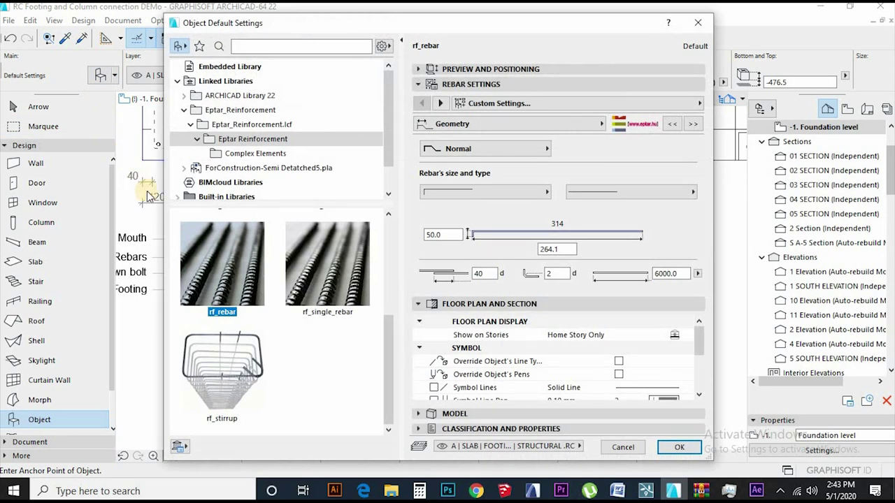
left_click(670, 126)
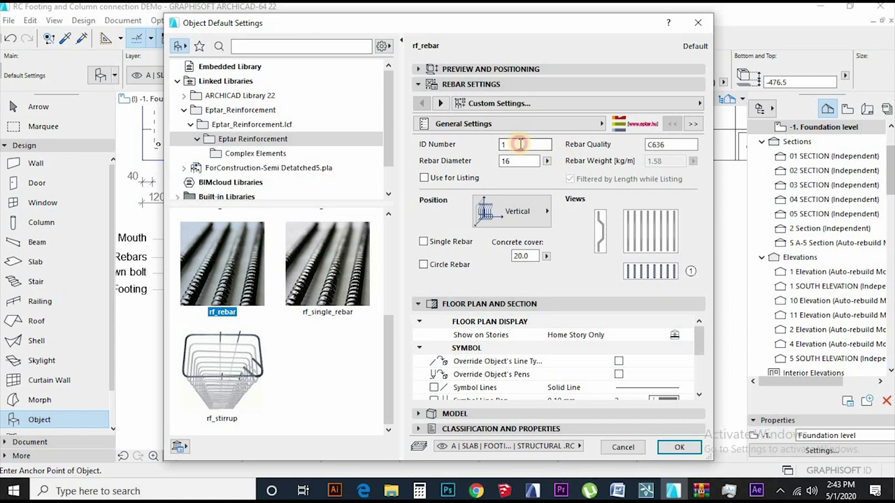
left_click(519, 143)
left_click(691, 123)
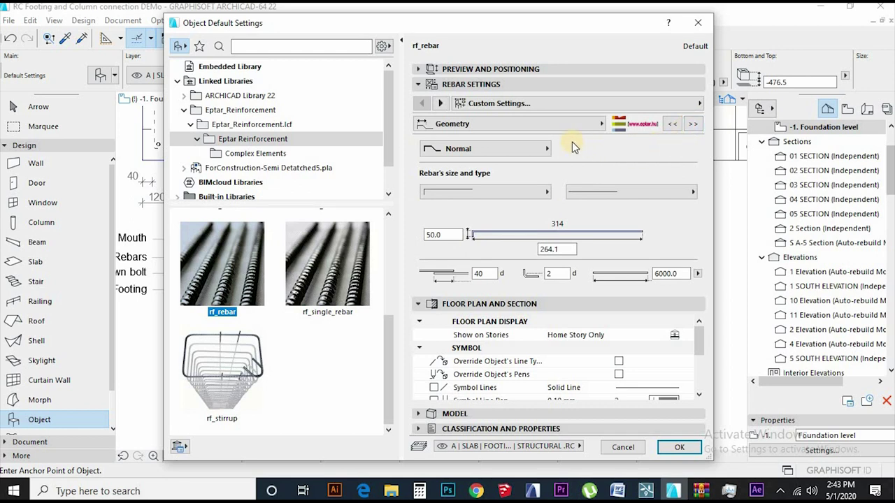
left_click(517, 192)
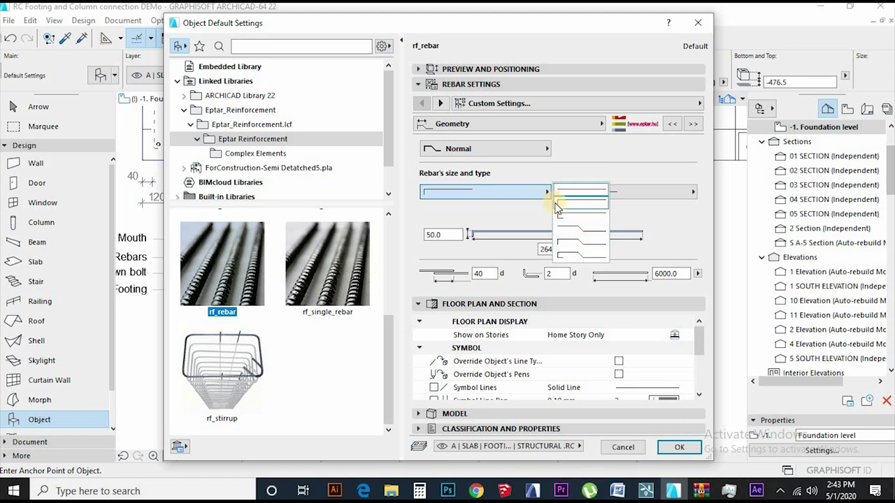
left_click(584, 202)
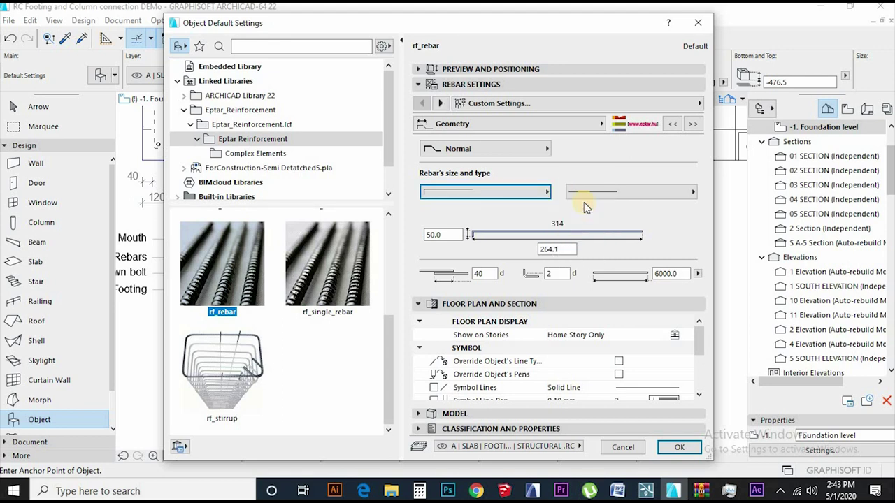
left_click(529, 147)
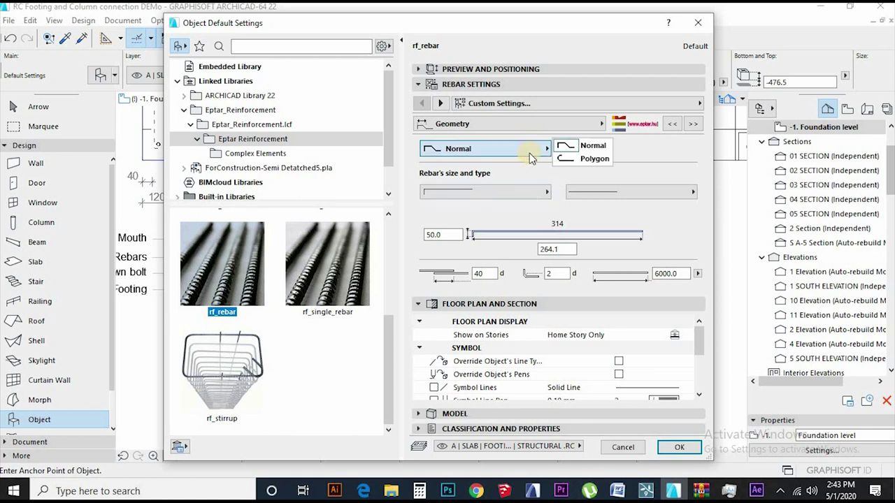
left_click(590, 146)
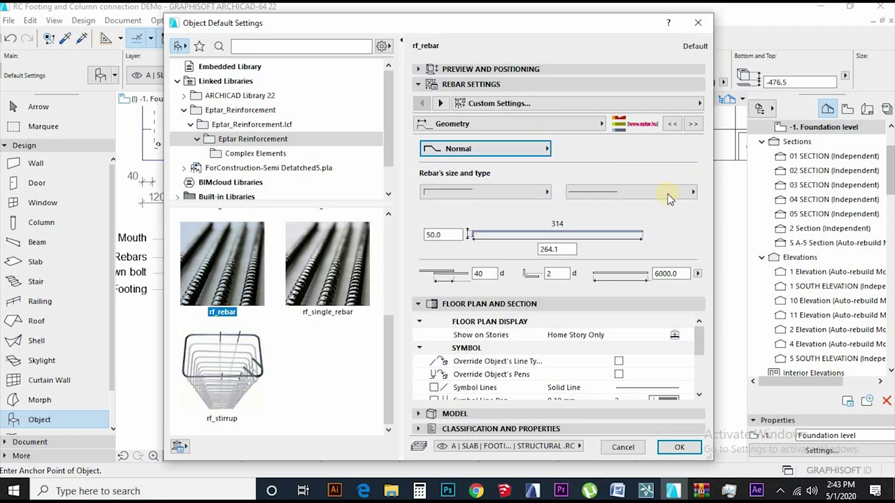
left_click(678, 446)
Place the rebars and move them onto the stirrup outline's top edge
left_click(458, 326)
key("Escape")
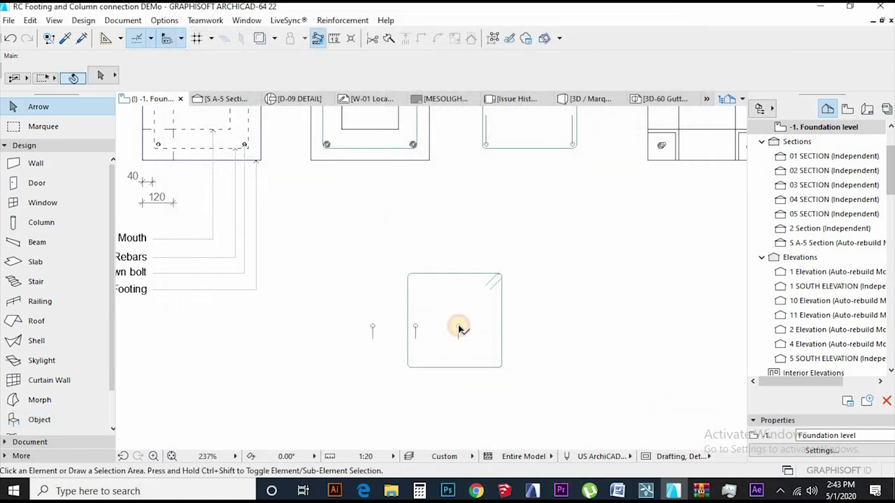
left_click_drag(459, 325, 501, 280)
scroll(501, 280, "up", 3)
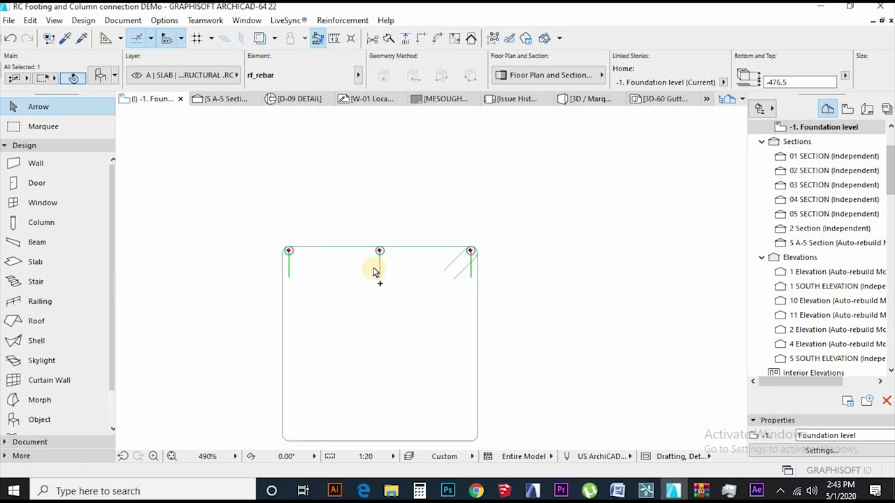
Mirror-copy the rebars across the footing's centre line to the bottom edge
key("ctrl+m")
left_click(477, 348)
left_click(523, 345)
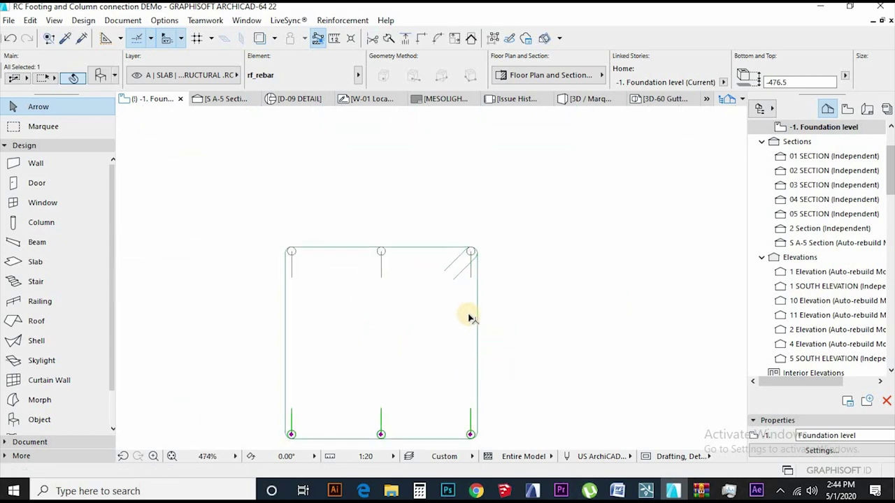
scroll(465, 313, "down", 2)
Marquee the footing rebars and show them in the 3D window
key("m")
left_click(512, 418)
left_click(296, 236)
key("F5")
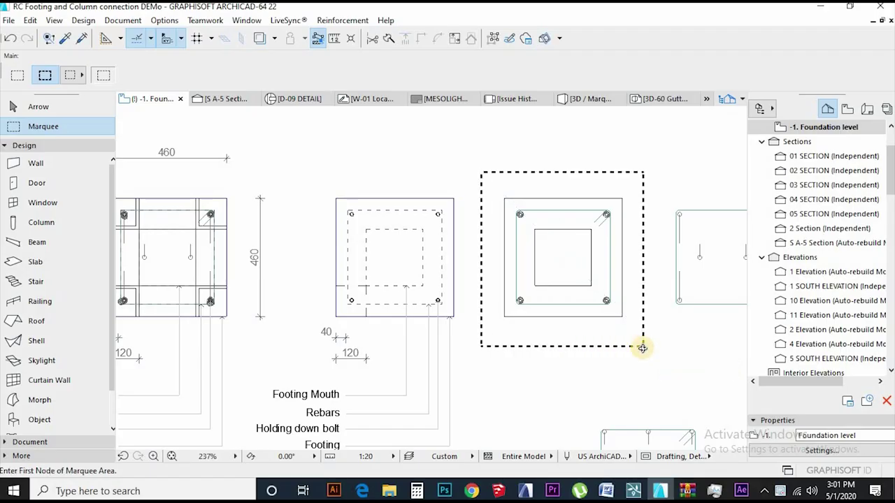
Show the marqueed base plate area in 3D and orbit to look down on the plate
key("F5")
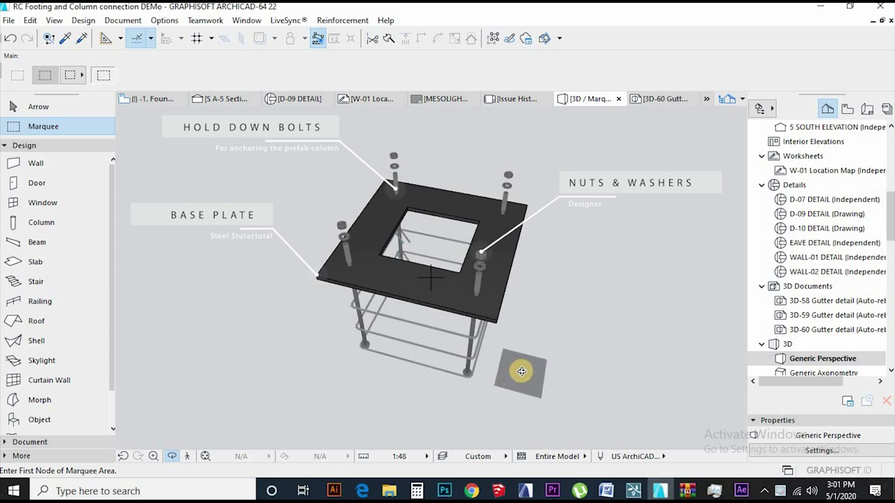
mouse_move(515, 351)
middle_mouse_down("shift")
mouse_move(499, 385)
mouse_move(501, 292)
mouse_move(538, 289)
middle_mouse_up("shift")
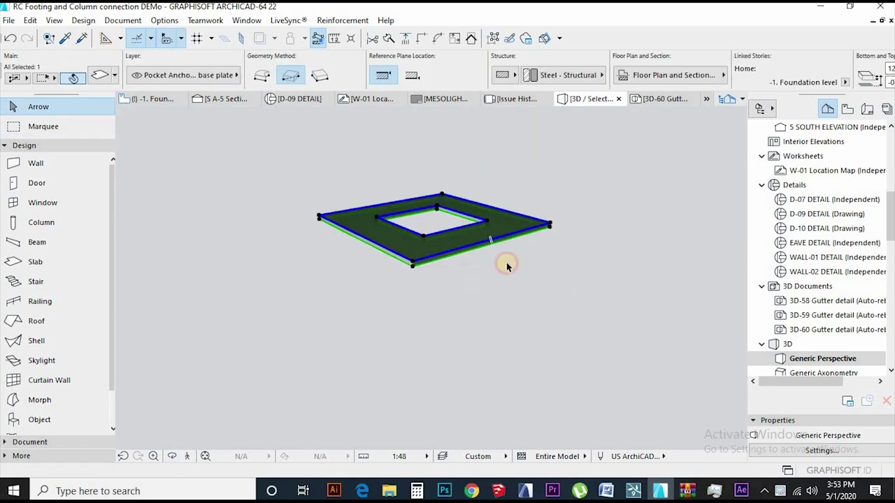
left_click(491, 266)
middle_click_drag(492, 266, 371, 169, "shift")
Review the base plate slab's structure material settings, then clear the selection and zoom in
double_click(392, 180)
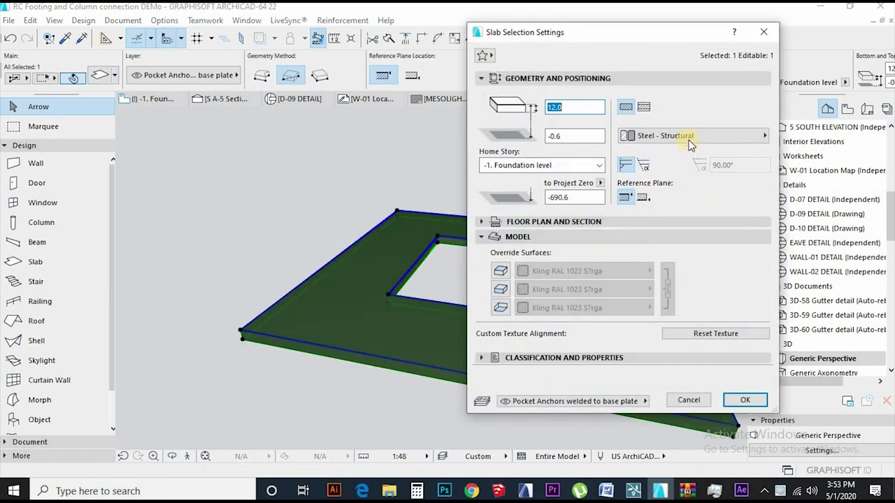
left_click(665, 136)
left_click(657, 448)
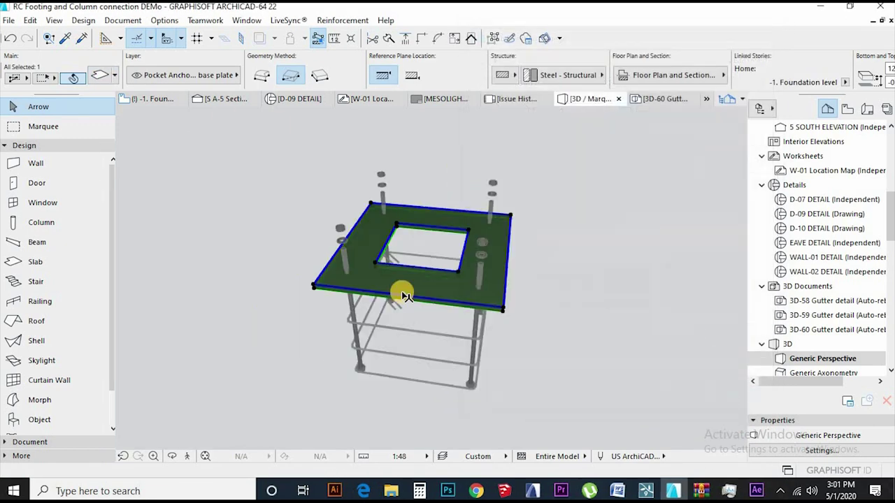
key("Escape")
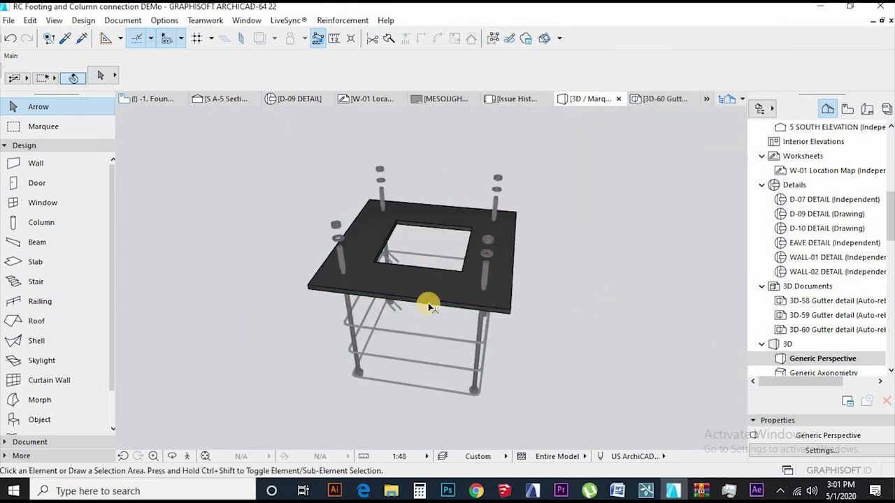
scroll(427, 303, "up", 2)
scroll(428, 306, "up", 2)
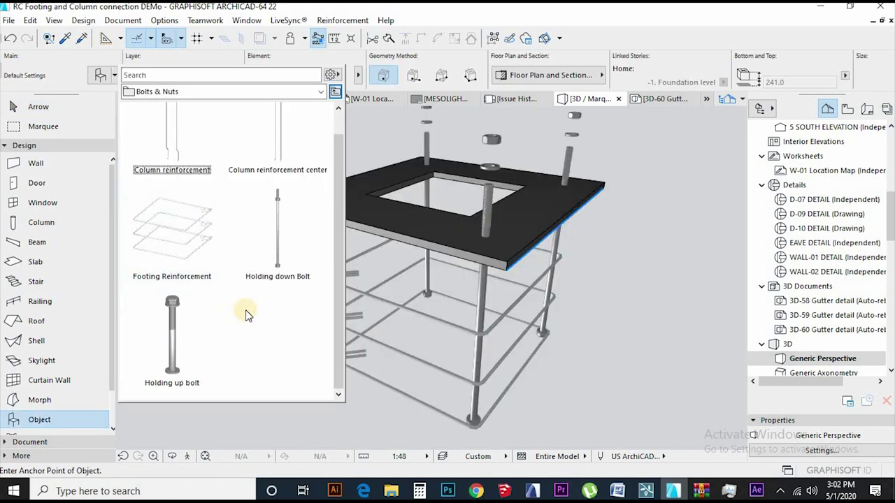
Open the Holding down Bolt settings and search the library for 'bolts'
double_click(266, 259)
left_click(259, 46)
type("b")
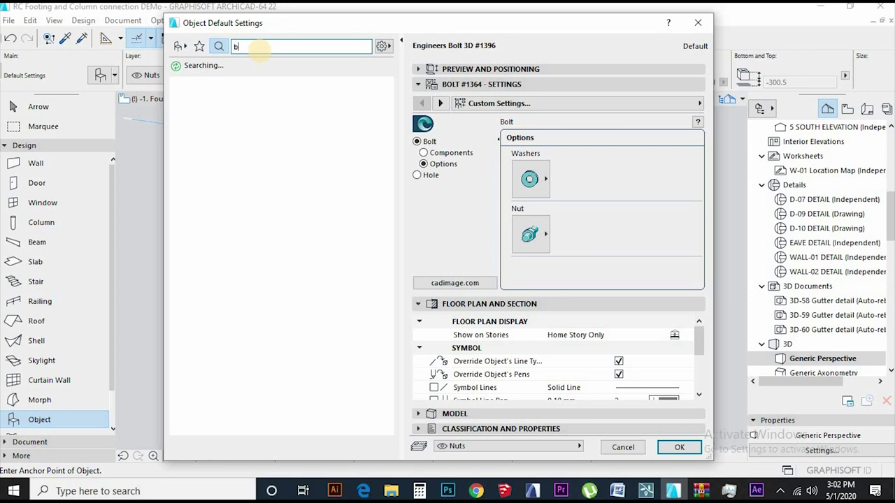
type("olts")
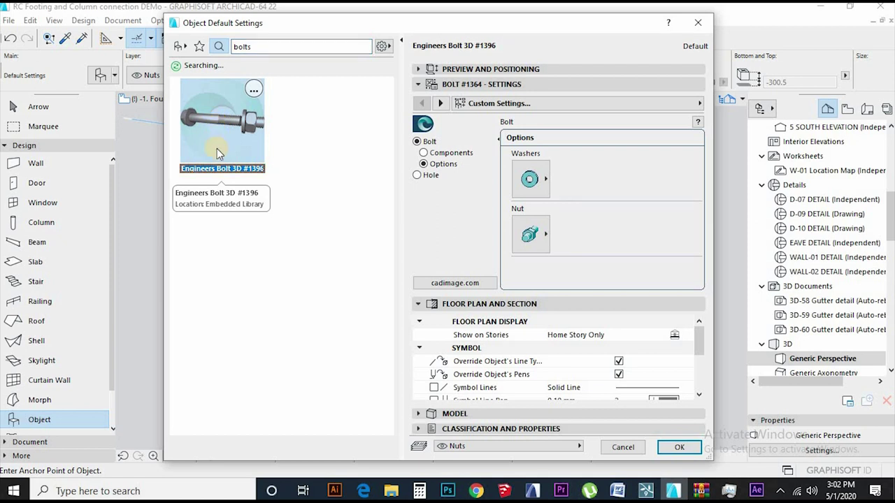
key("Escape")
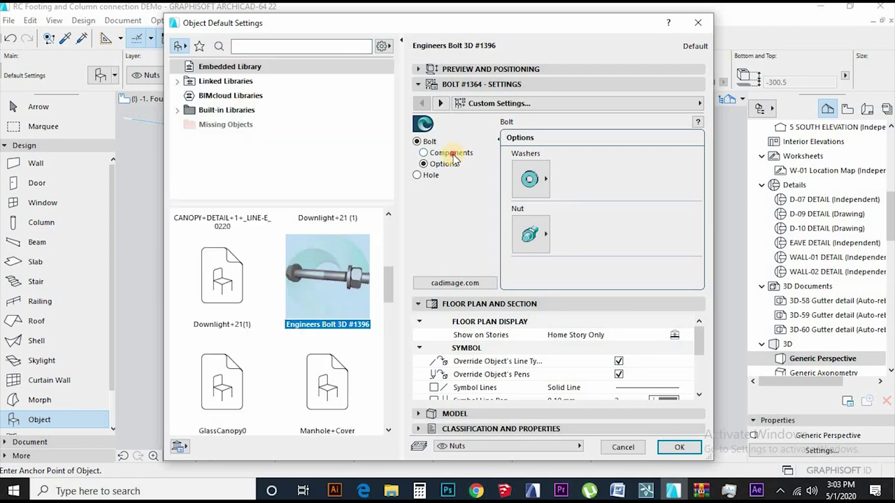
Check the bolt's component dimensions, washer style and number of nuts
left_click(450, 153)
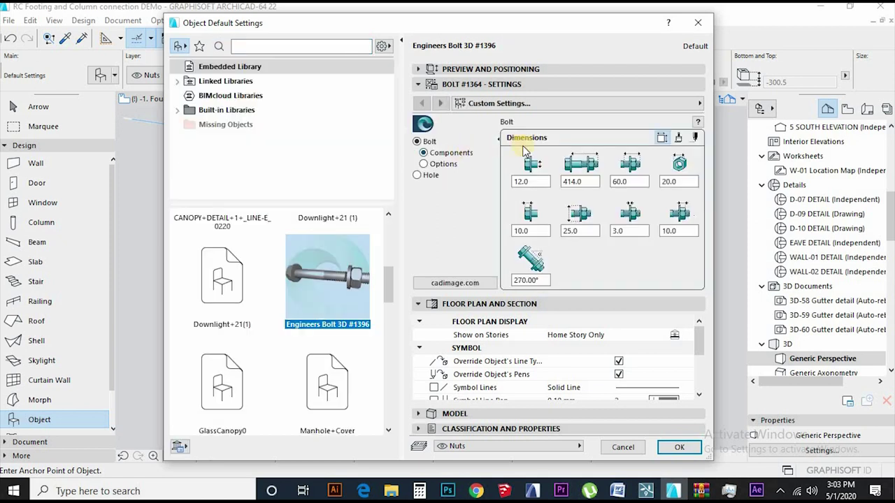
left_click(440, 168)
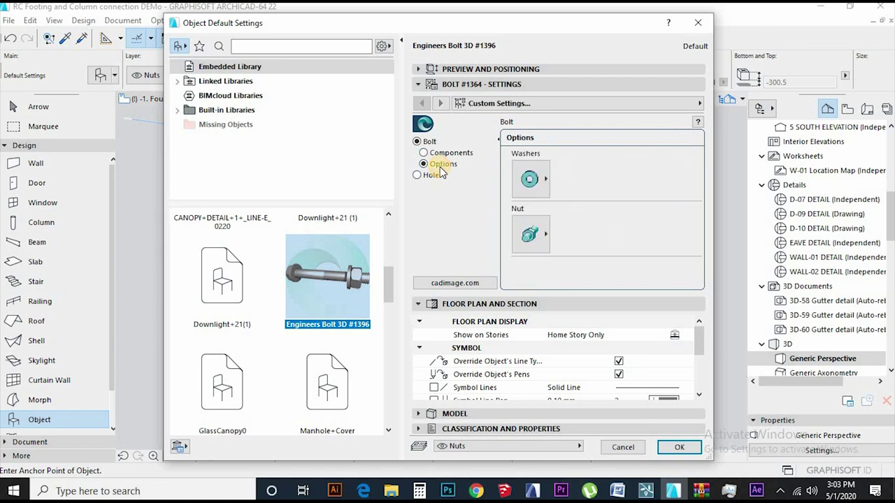
left_click(529, 178)
left_click(529, 237)
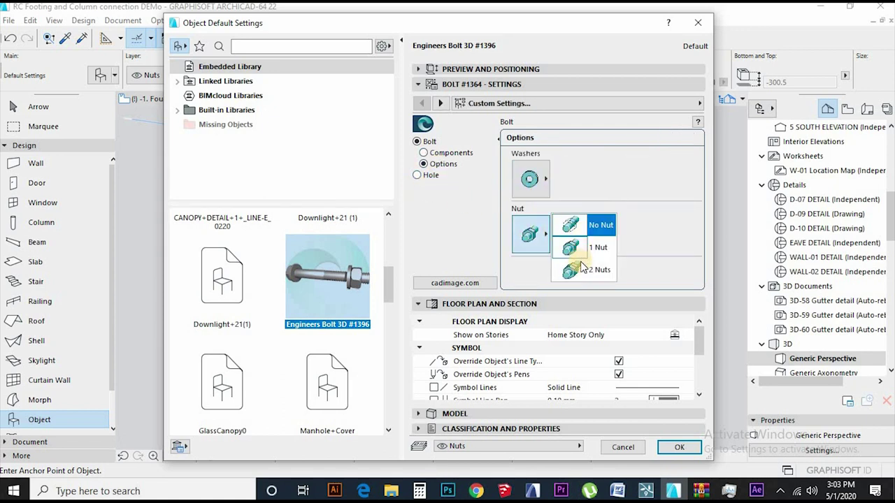
Set the bolt's Rotates value to 270° in All Parameters and confirm
left_click(699, 102)
left_click(740, 122)
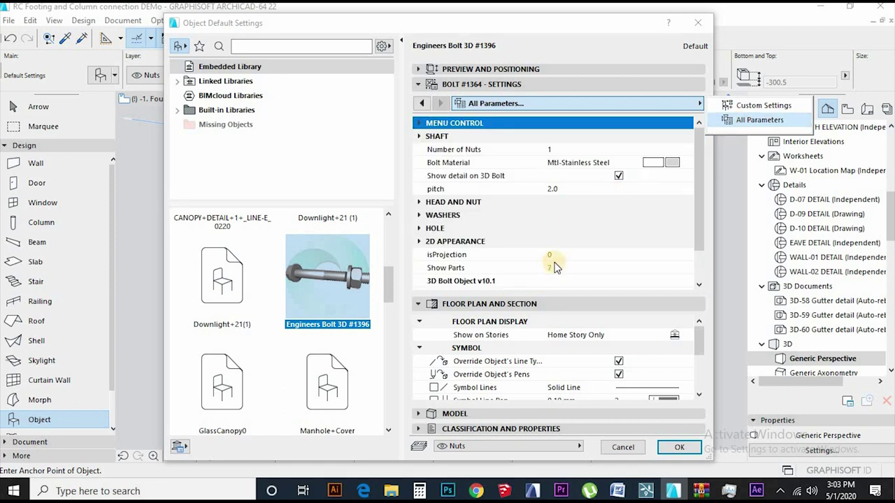
scroll(611, 257, "down", 1)
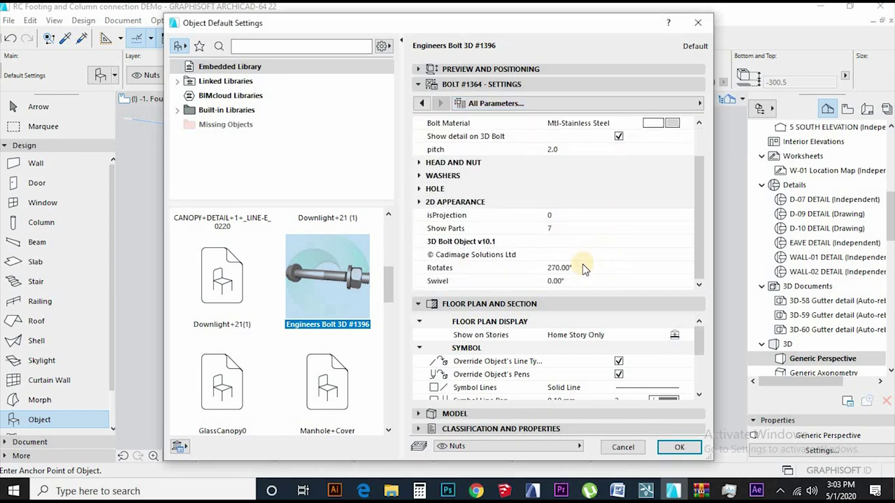
left_click(571, 266)
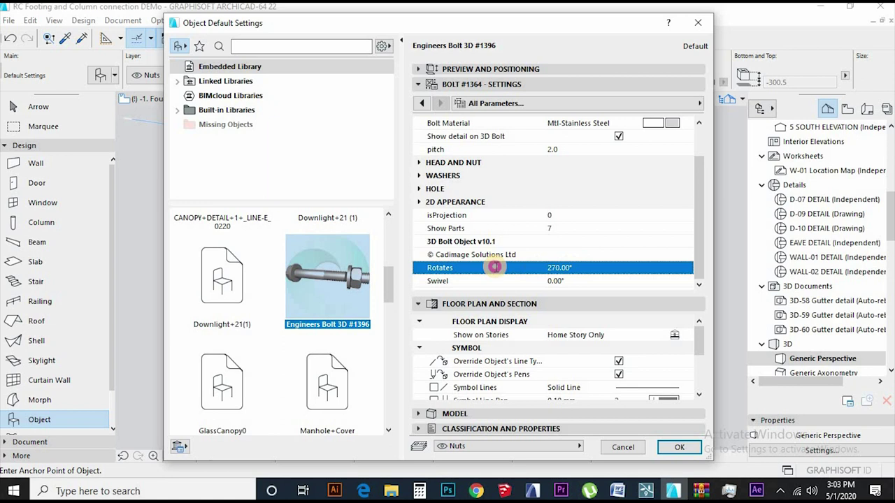
left_click(674, 448)
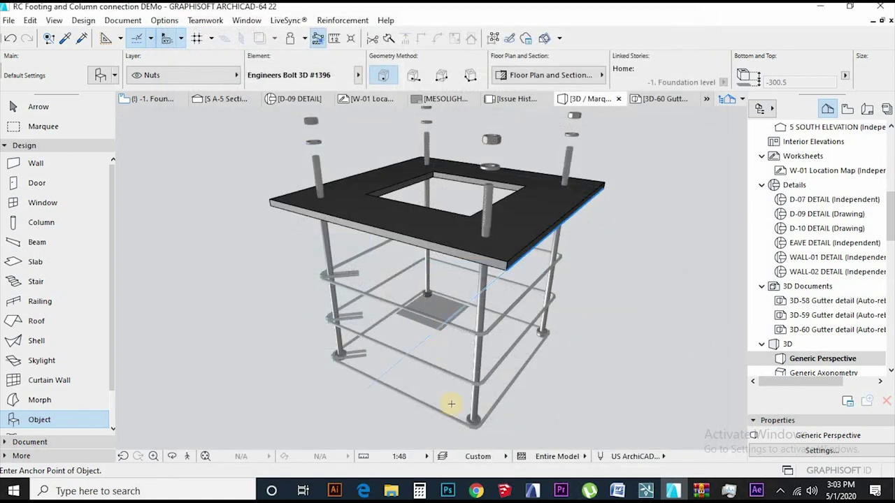
Place a fourth bolt and move it to the base plate's front corner on the Foundation plan
left_click(489, 425)
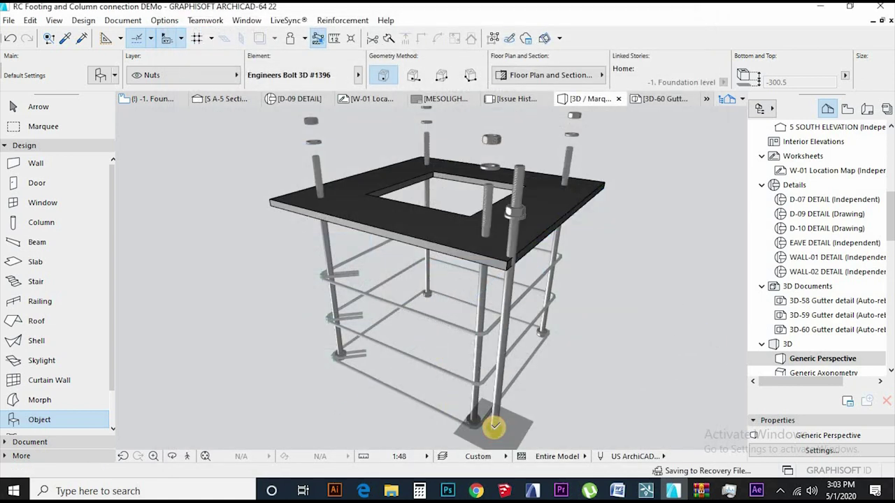
key("Escape")
left_click(473, 421)
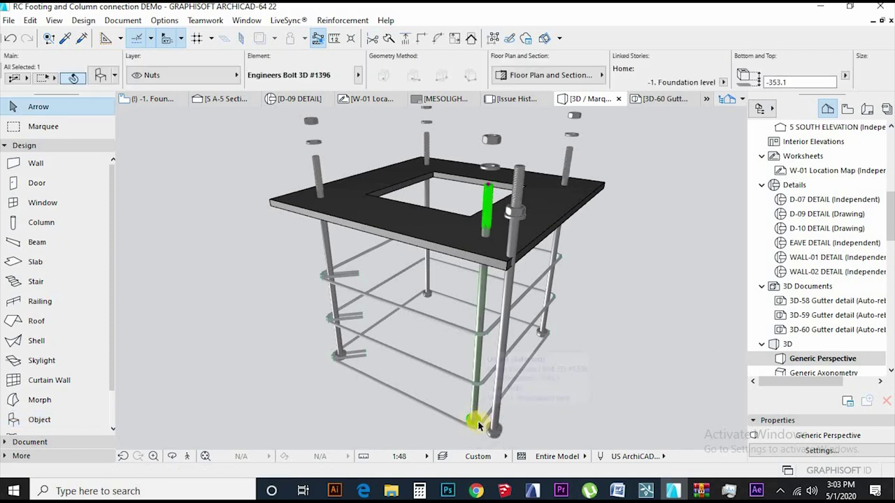
key("F2")
left_click(501, 218)
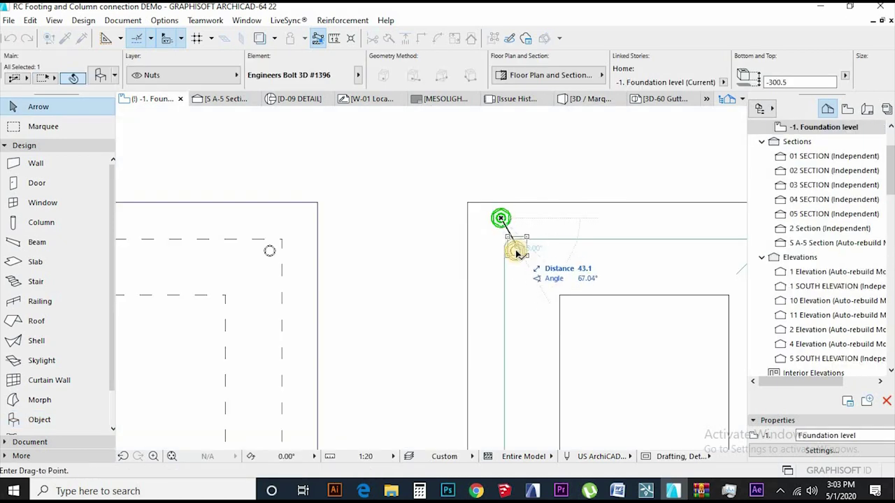
left_click(515, 252)
key("F3")
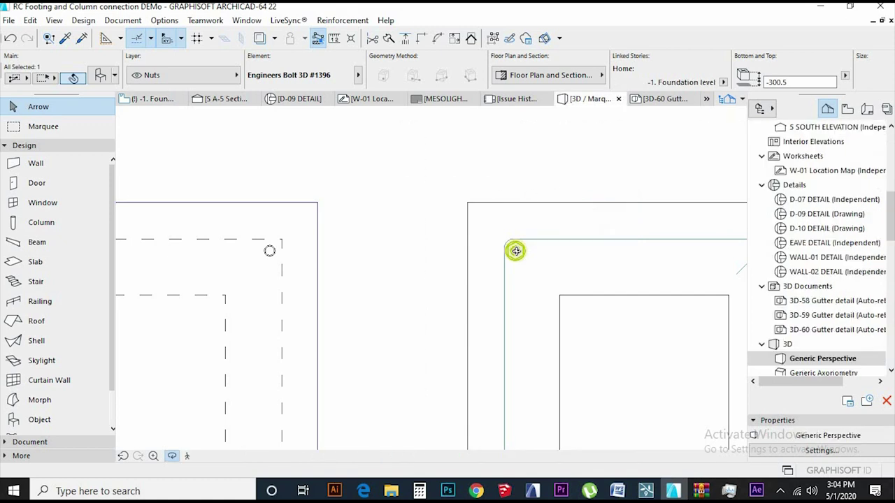
Lower and lengthen the new bolt down to the rebar base in 3D
left_click(477, 360)
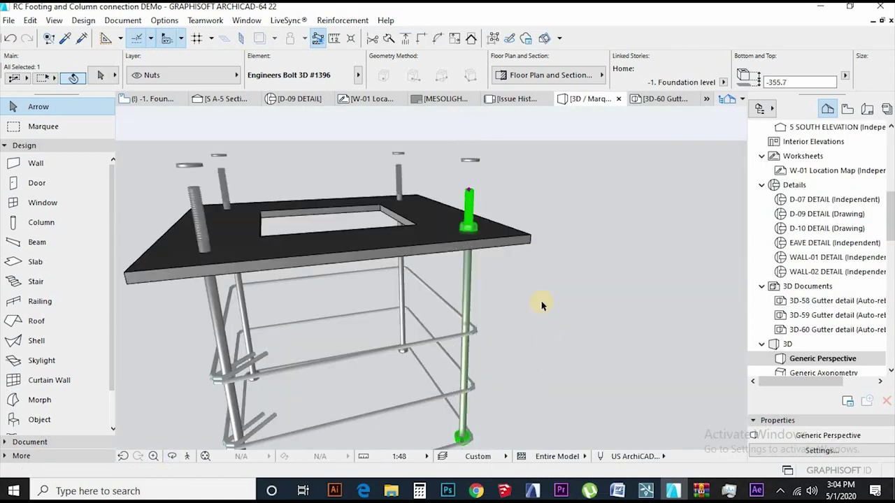
left_click(529, 278)
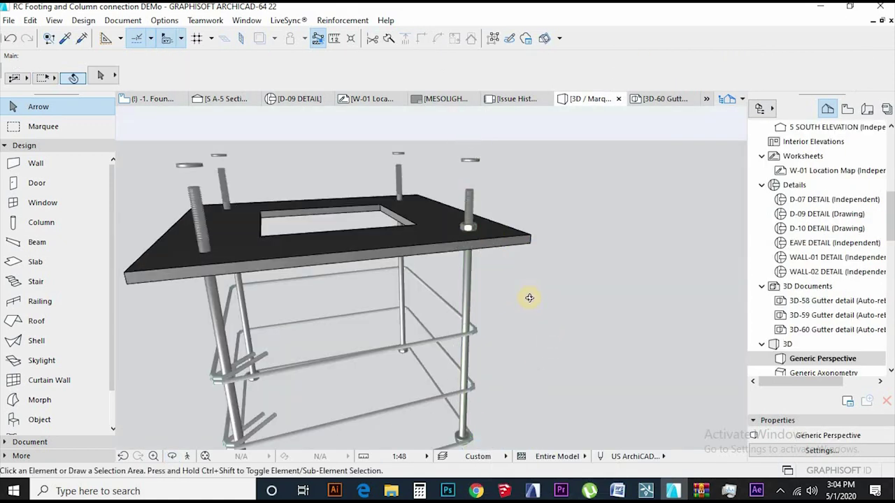
middle_click_drag(410, 305, 401, 318, "shift")
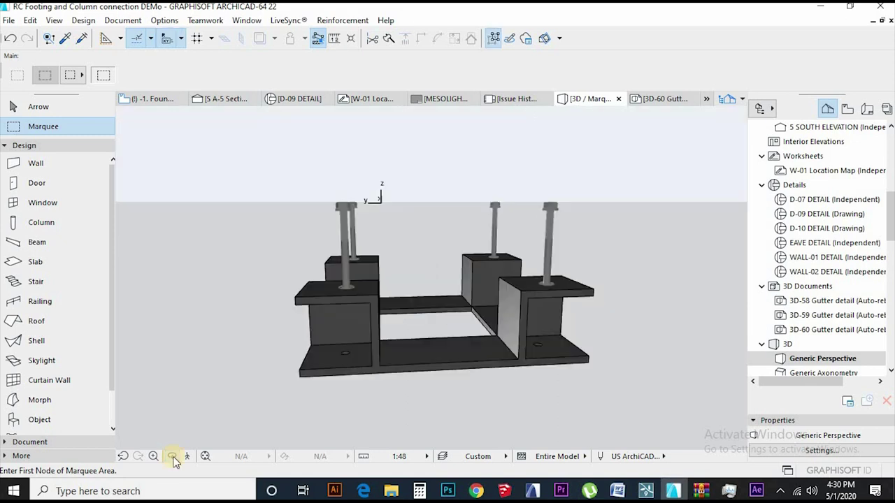
left_click(172, 457)
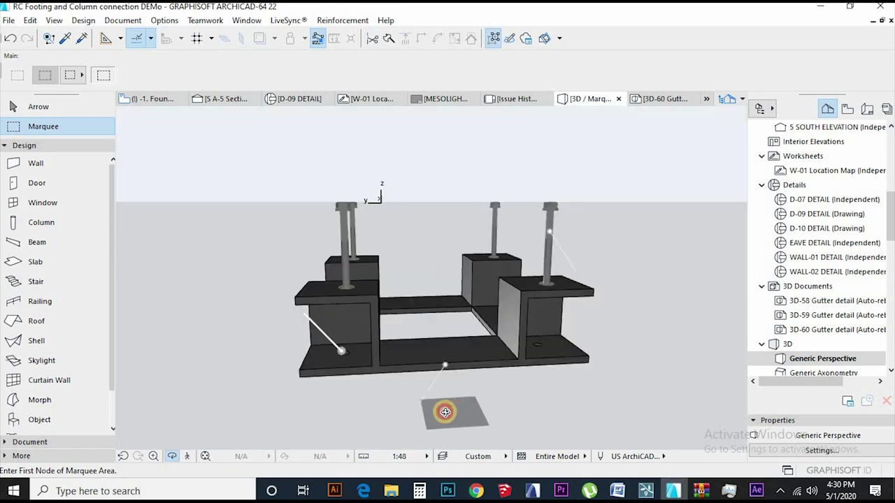
left_click_drag(440, 409, 424, 411)
left_click_drag(407, 414, 346, 423)
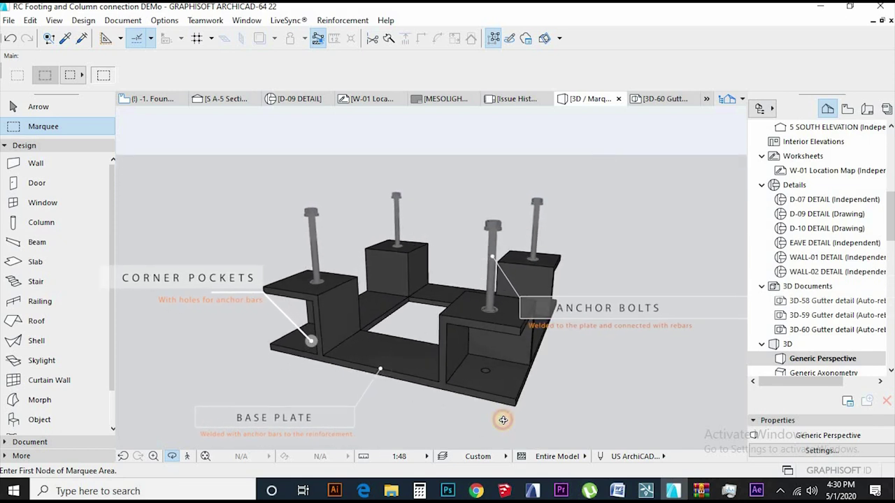
left_click_drag(502, 420, 435, 420)
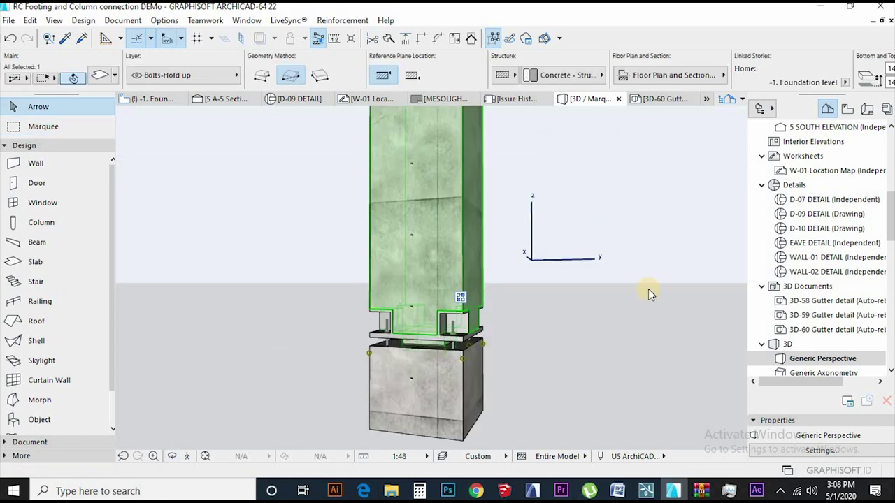
Hide the selected column's layer and orbit in to view the rebar cage over the base plate
right_click(648, 288)
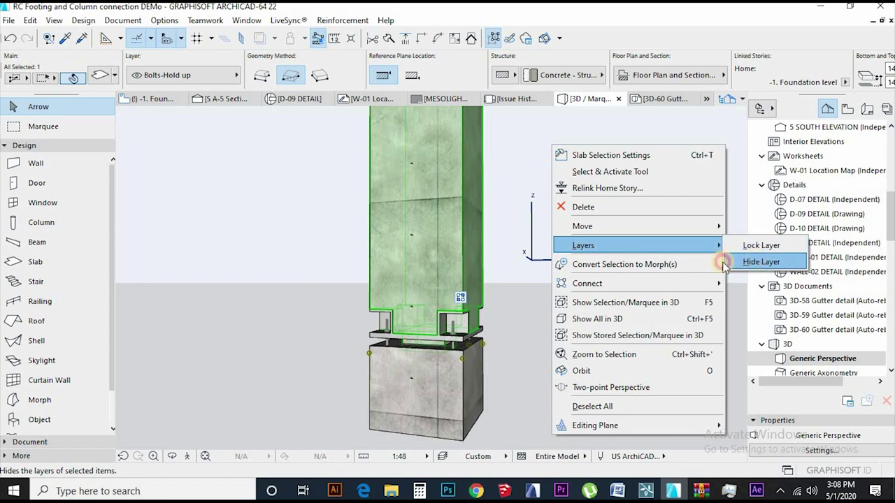
left_click(759, 262)
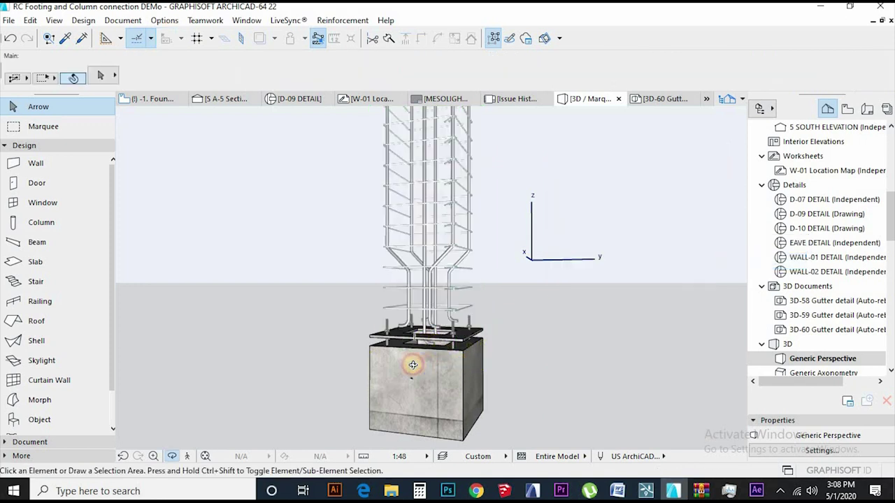
left_click_drag(412, 364, 396, 336)
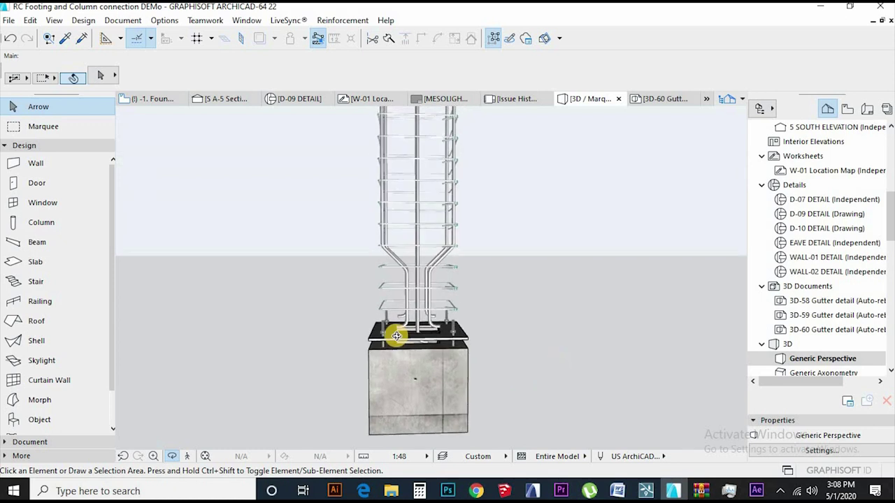
scroll(477, 339, "up", 5)
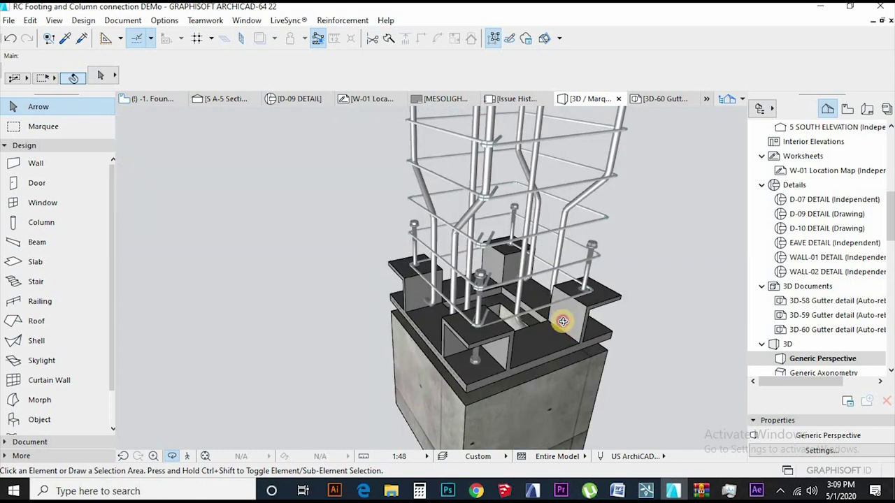
left_click_drag(605, 290, 568, 283)
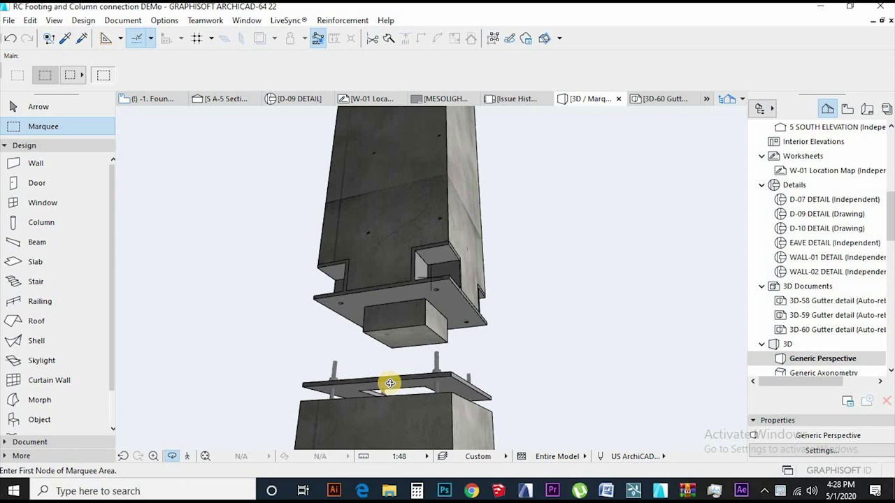
scroll(390, 383, "up", 2)
left_click_drag(652, 322, 100, 399)
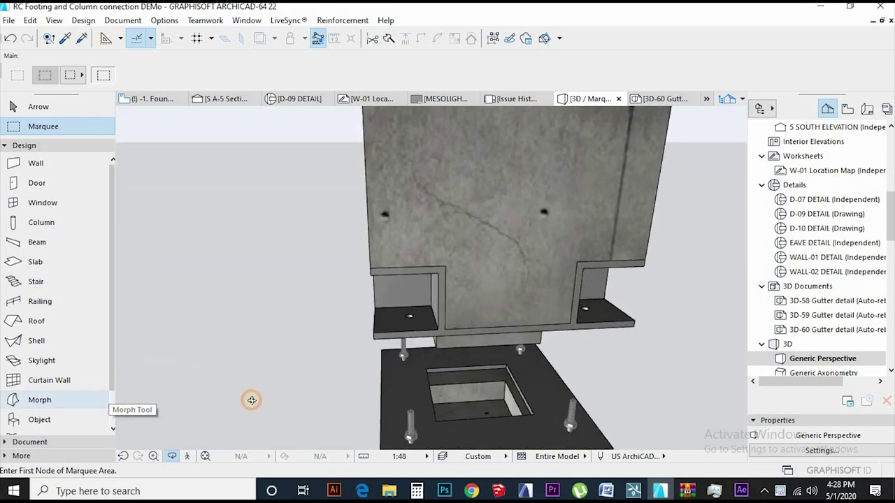